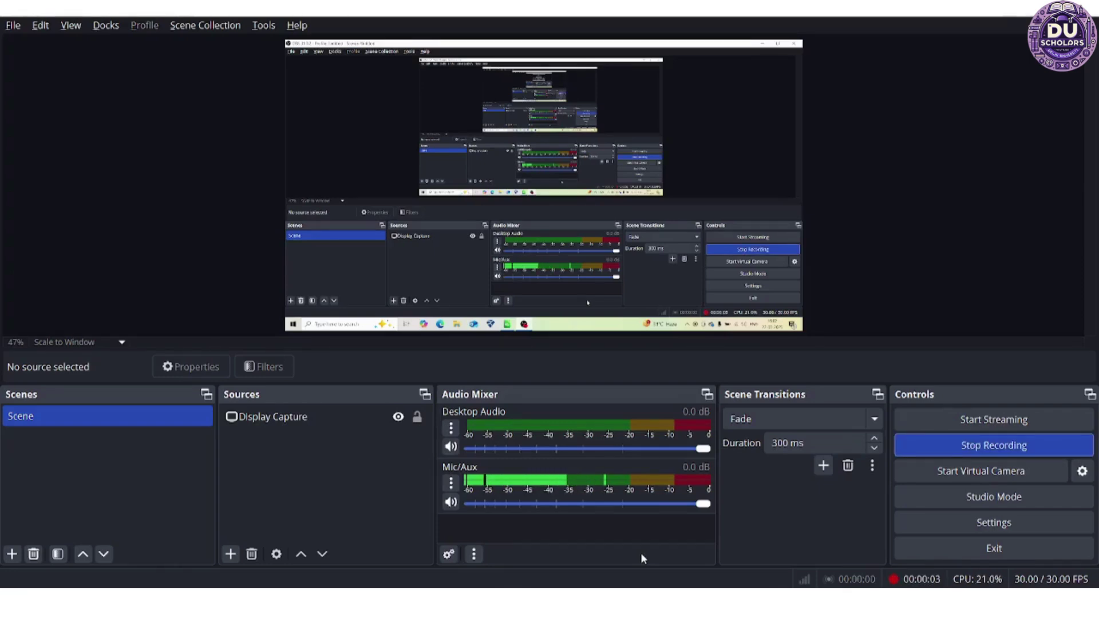
Switch from OBS to the gold-price Moving Average workbook in LibreOffice Calc.
{"action": "key", "text": "alt+Tab"}
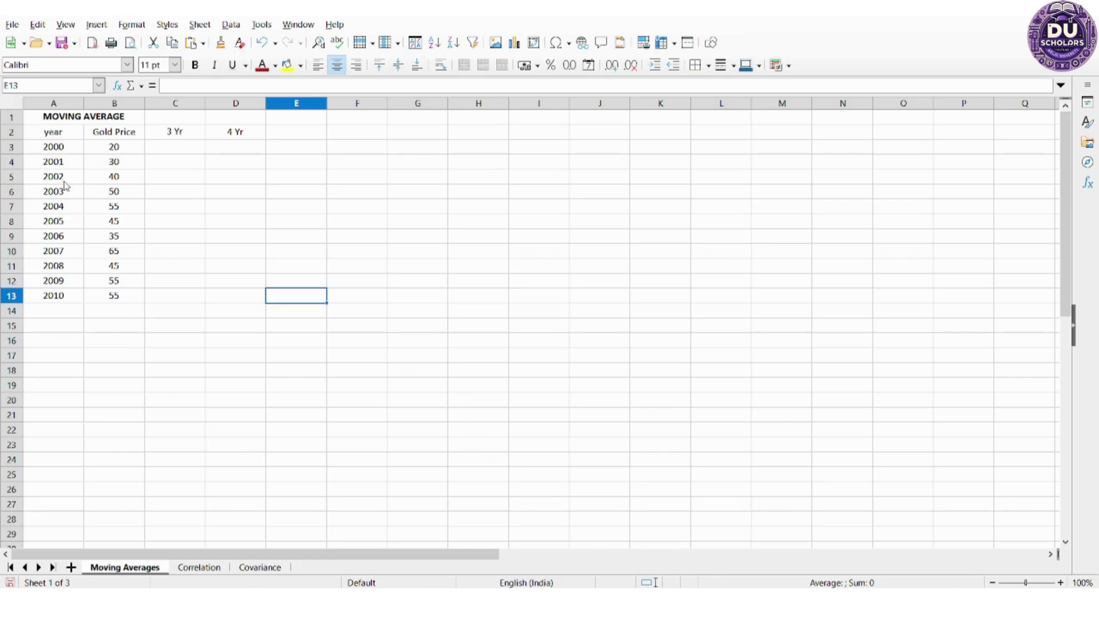
{"action": "left_click", "coordinate": [57, 136]}
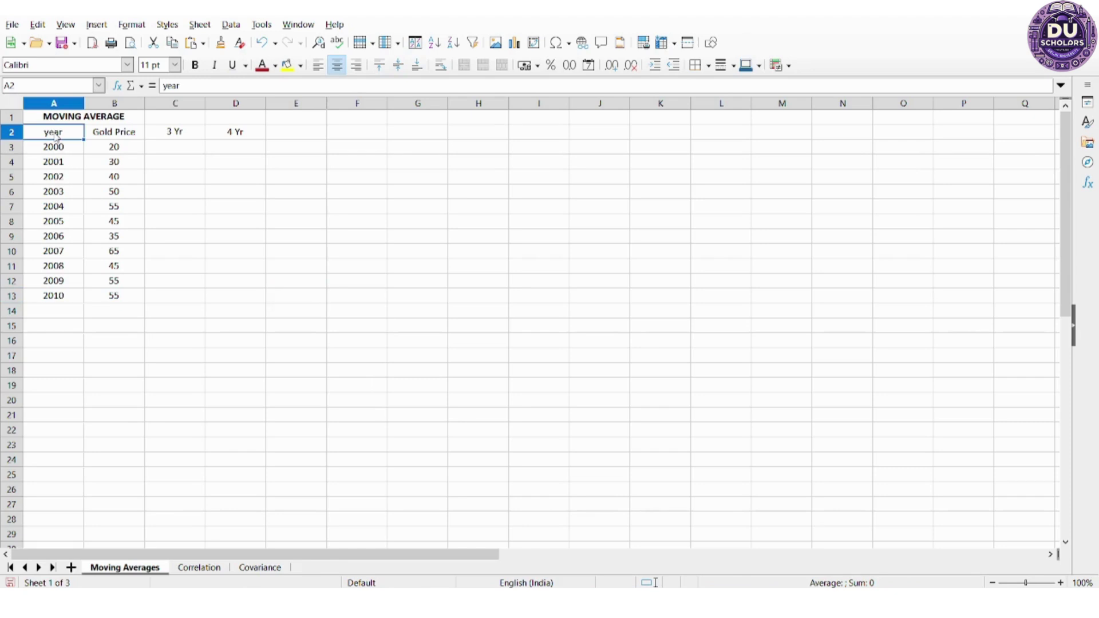
{"action": "key", "text": "Right"}
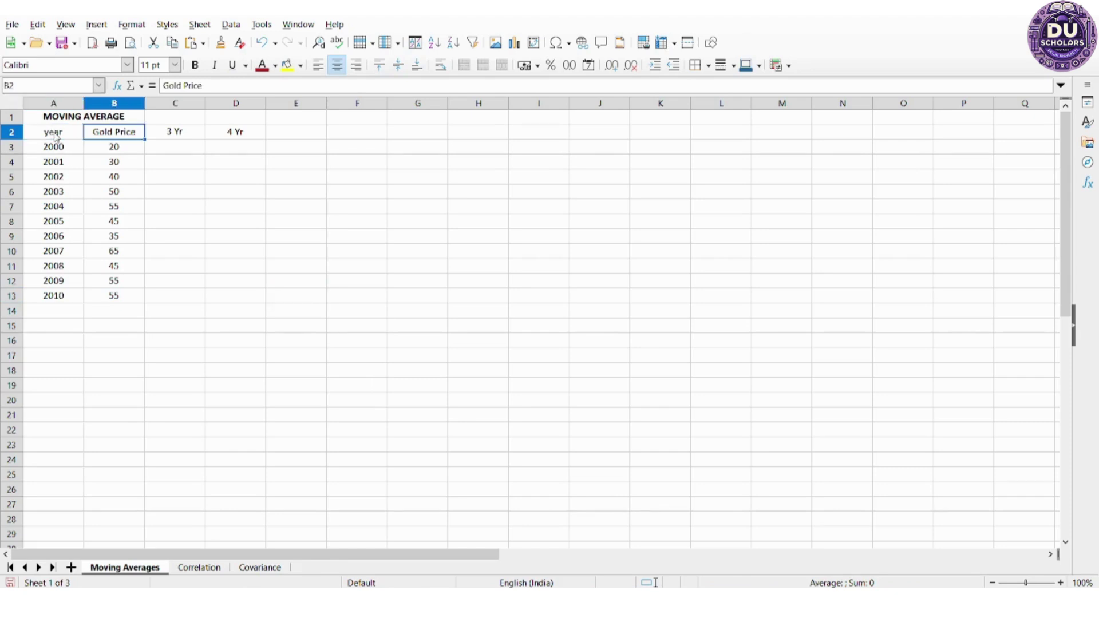
{"action": "key", "text": "Left"}
{"action": "key", "text": "Down"}
{"action": "key", "text": "Right"}
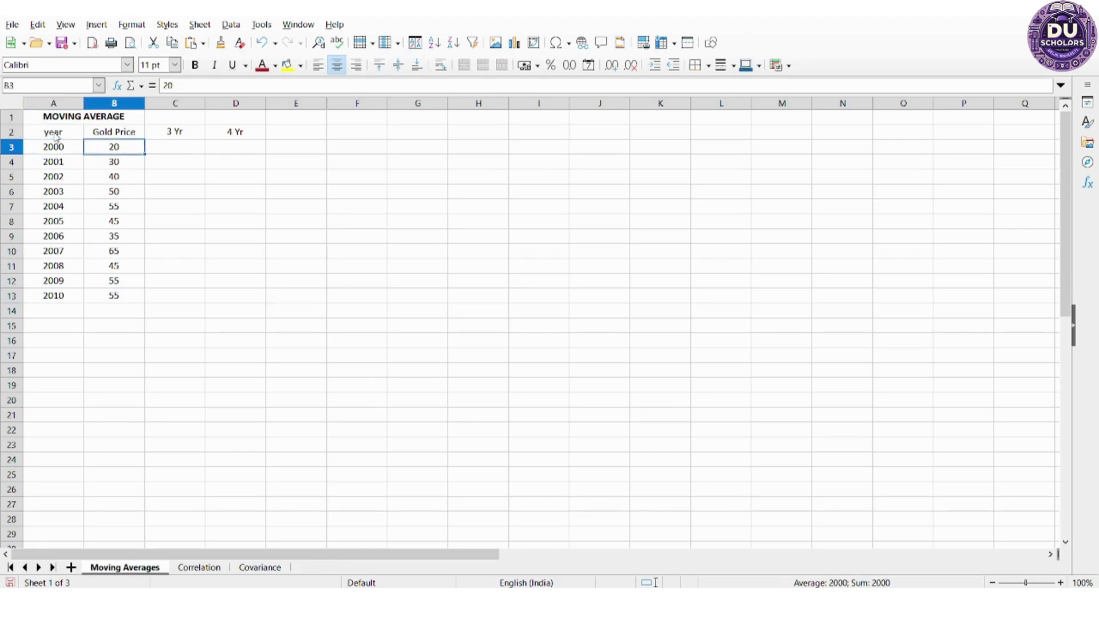
{"action": "key", "text": "Right"}
{"action": "key", "text": "Down"}
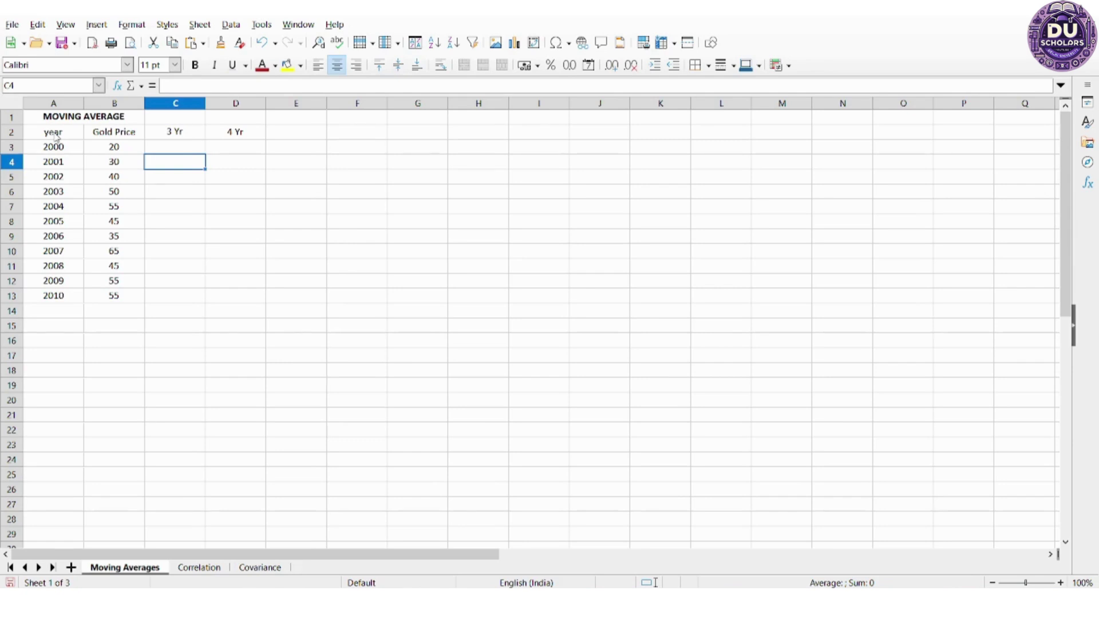
{"action": "key", "text": "Down"}
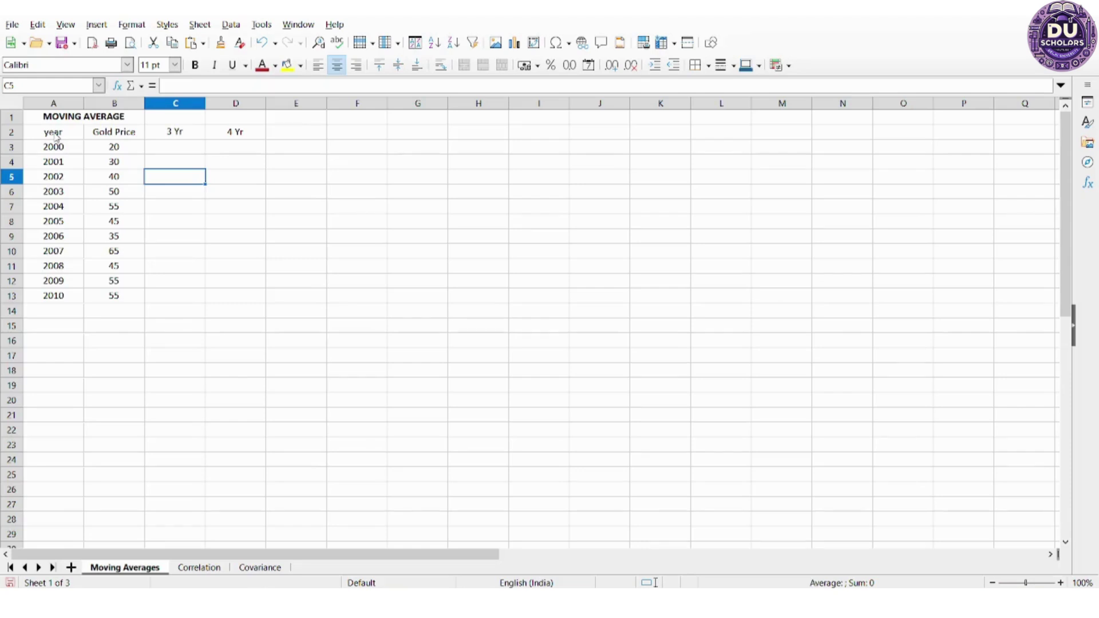
{"action": "key", "text": "Up"}
{"action": "key", "text": "Up"}
{"action": "key", "text": "Up"}
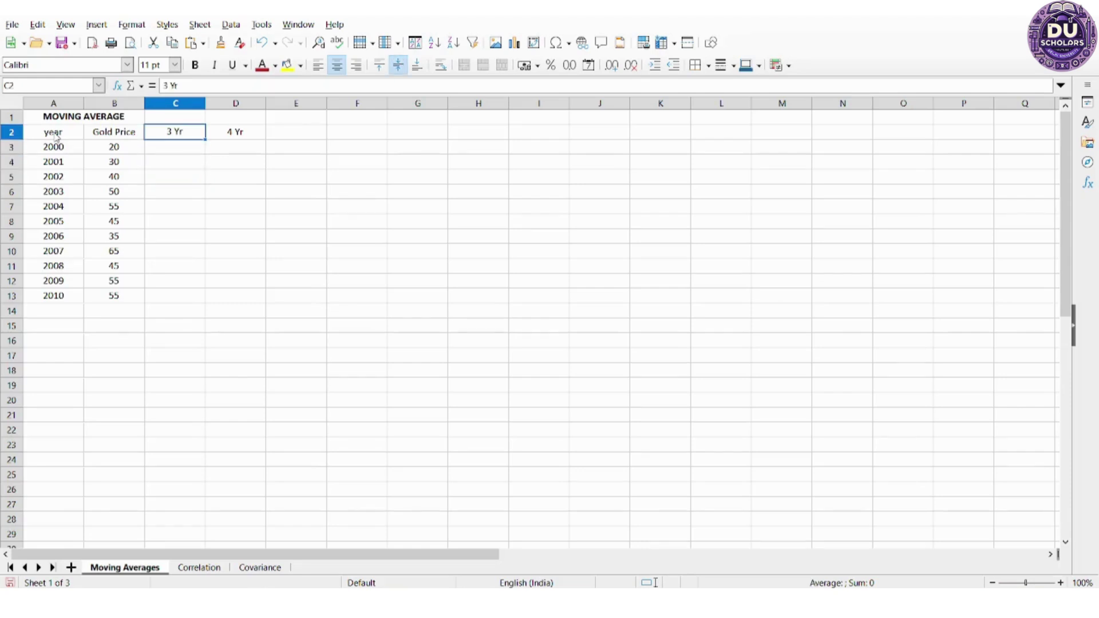
{"action": "key", "text": "Down"}
{"action": "key", "text": "Down"}
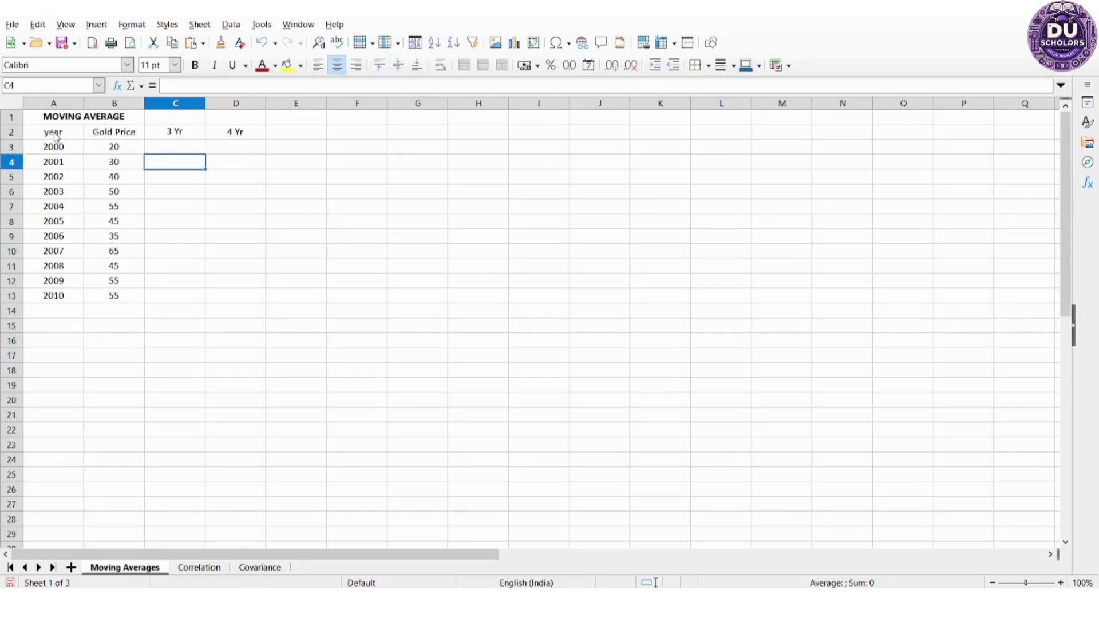
{"action": "key", "text": "Down"}
{"action": "key", "text": "Left"}
{"action": "key", "text": "Left"}
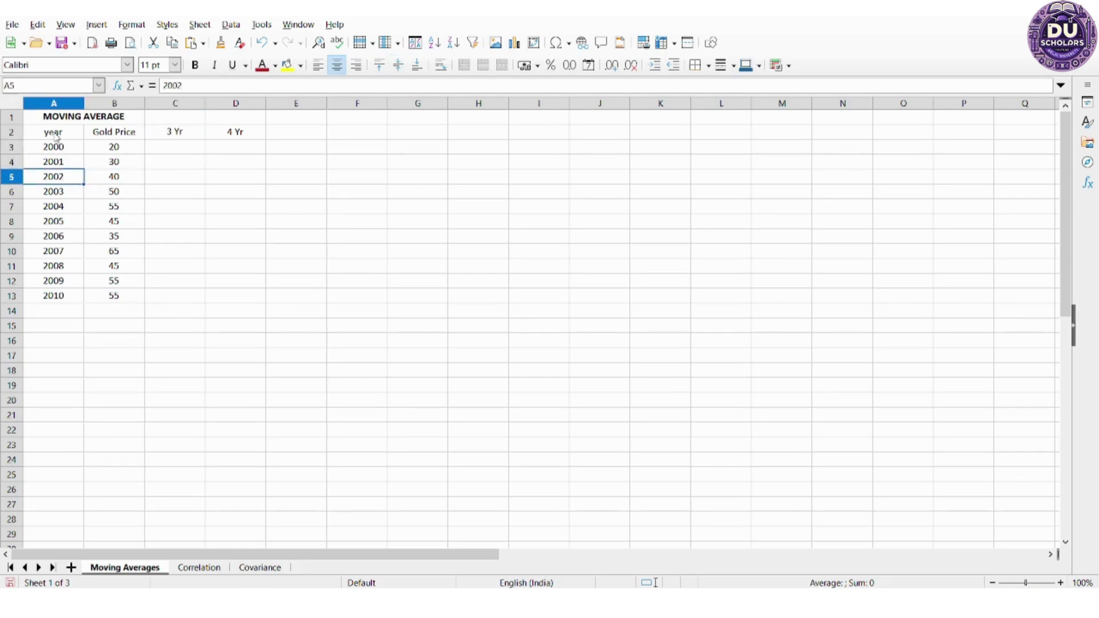
{"action": "key", "text": "Up"}
{"action": "key", "text": "Up"}
{"action": "key", "text": "Down"}
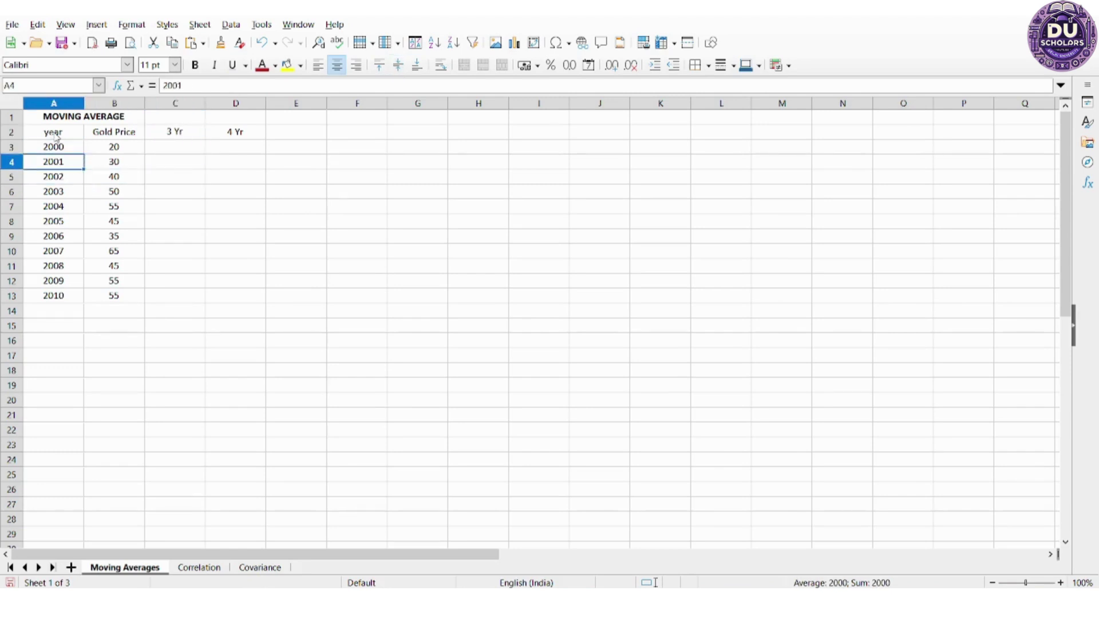
{"action": "key", "text": "Down"}
{"action": "key", "text": "Right"}
{"action": "key", "text": "Right"}
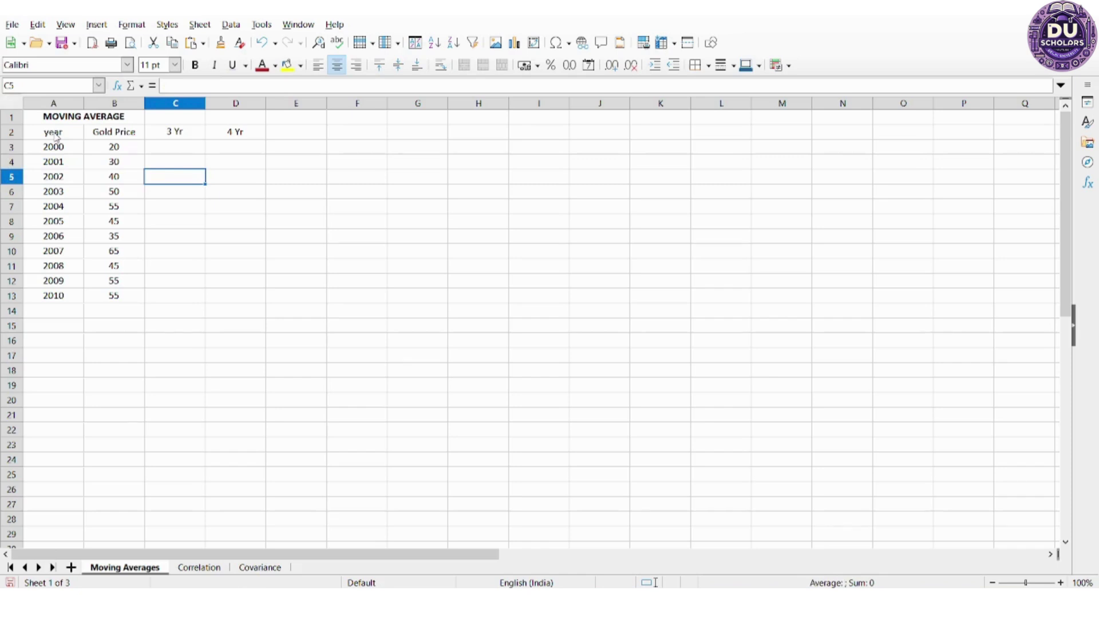
Enter =AVERAGE(B3:B5) in the 2002 3 Yr cell and fill it down to 2010.
{"action": "type", "text": "=averag"}
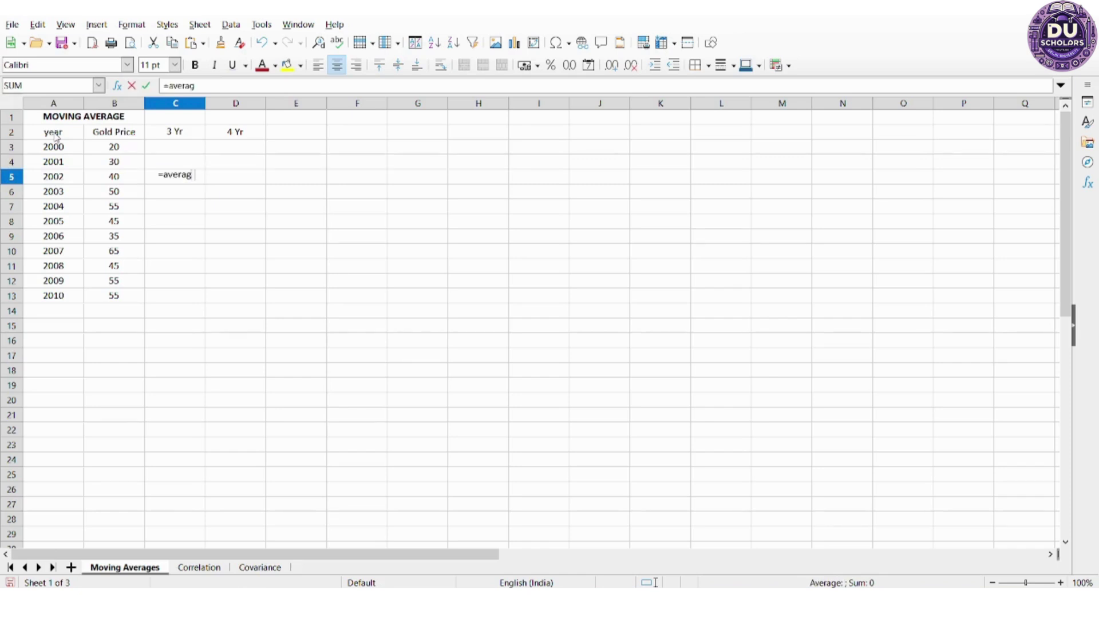
{"action": "type", "text": "e"}
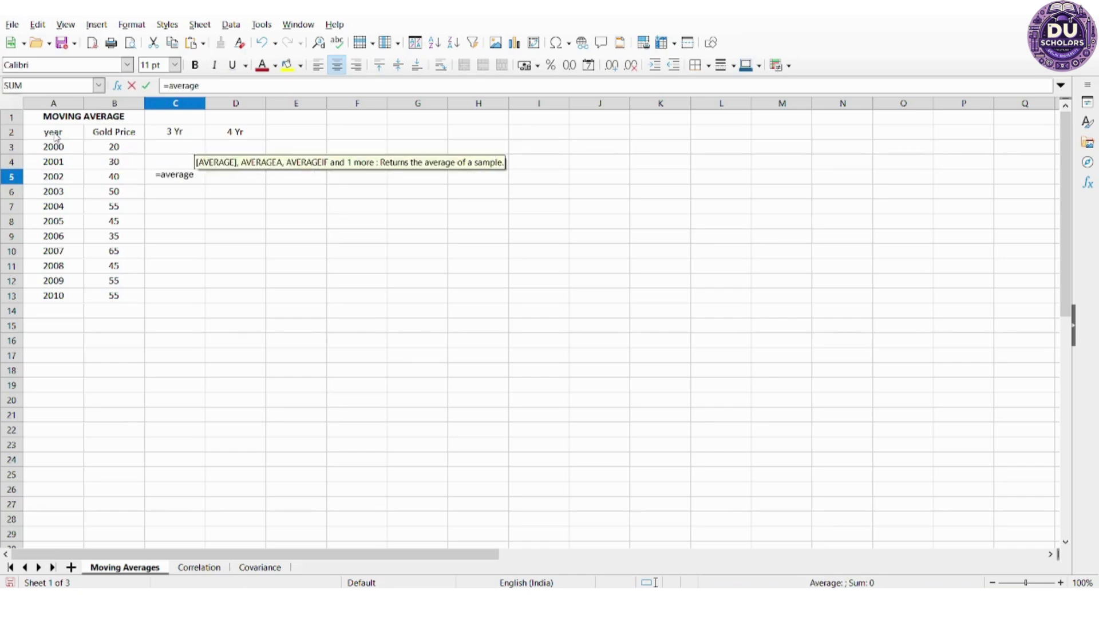
{"action": "type", "text": "("}
{"action": "key", "text": "Left"}
{"action": "key", "text": "Left"}
{"action": "key", "text": "Right"}
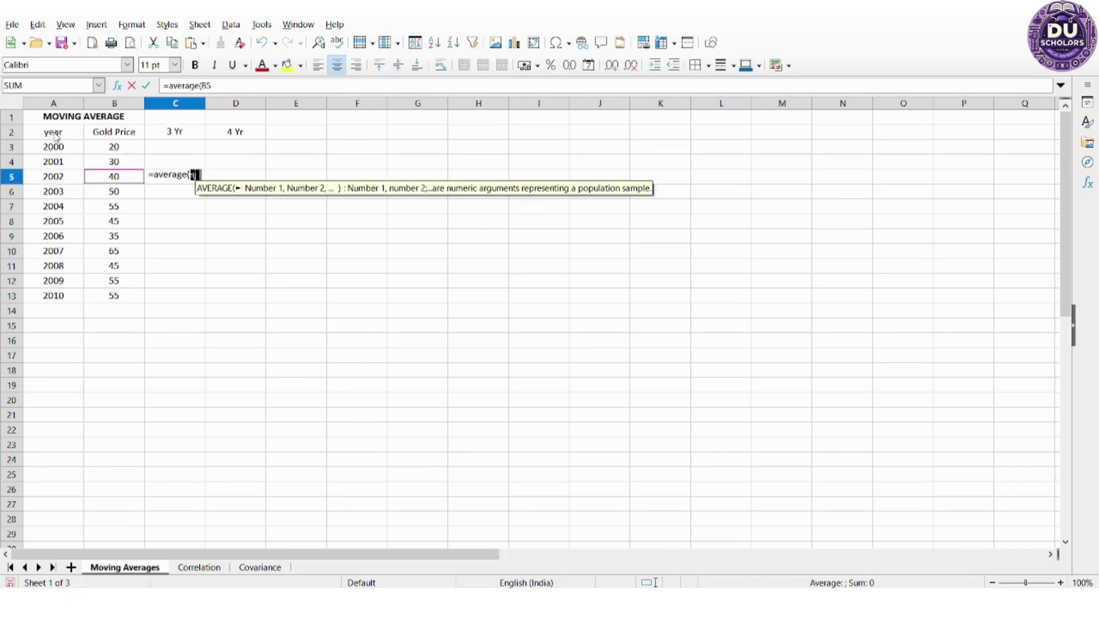
{"action": "key", "text": "shift+Up"}
{"action": "key", "text": "shift+Up"}
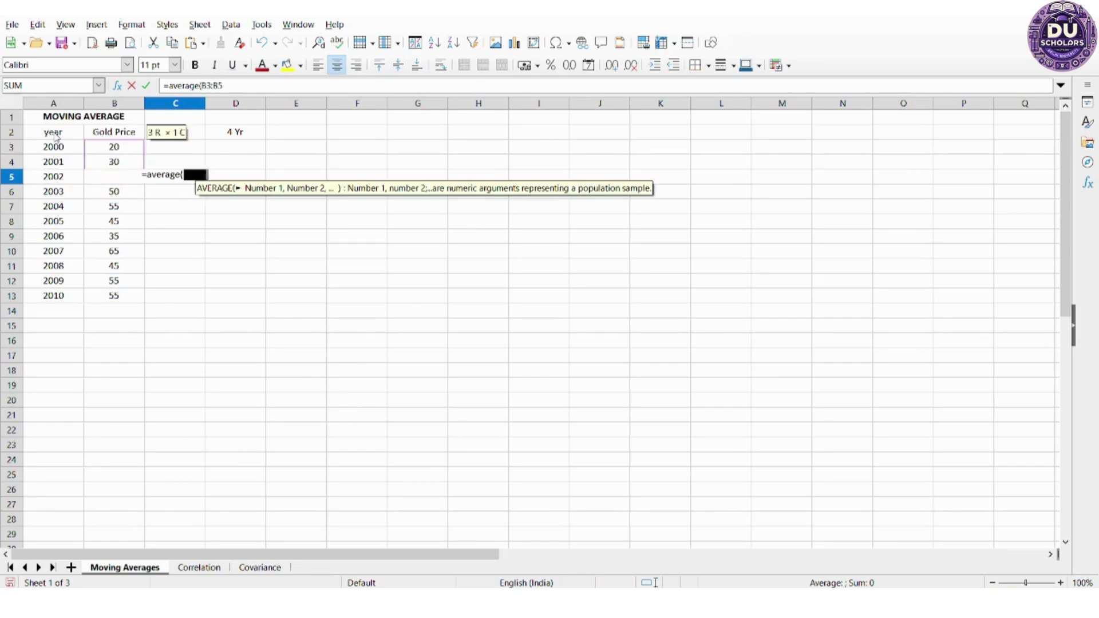
{"action": "type", "text": ")"}
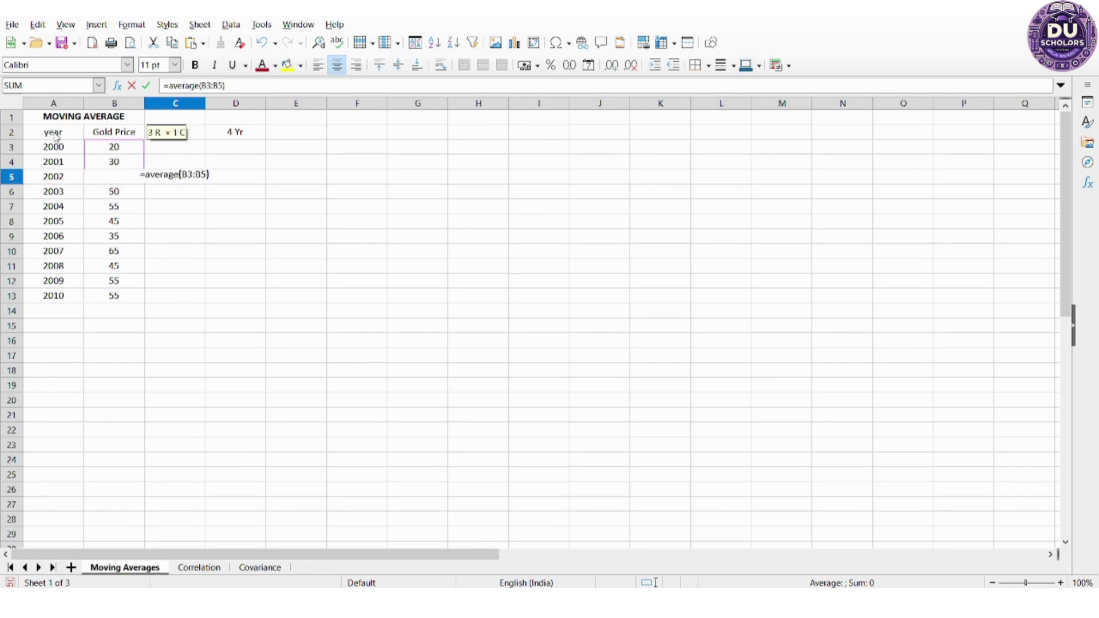
{"action": "key", "text": "Return"}
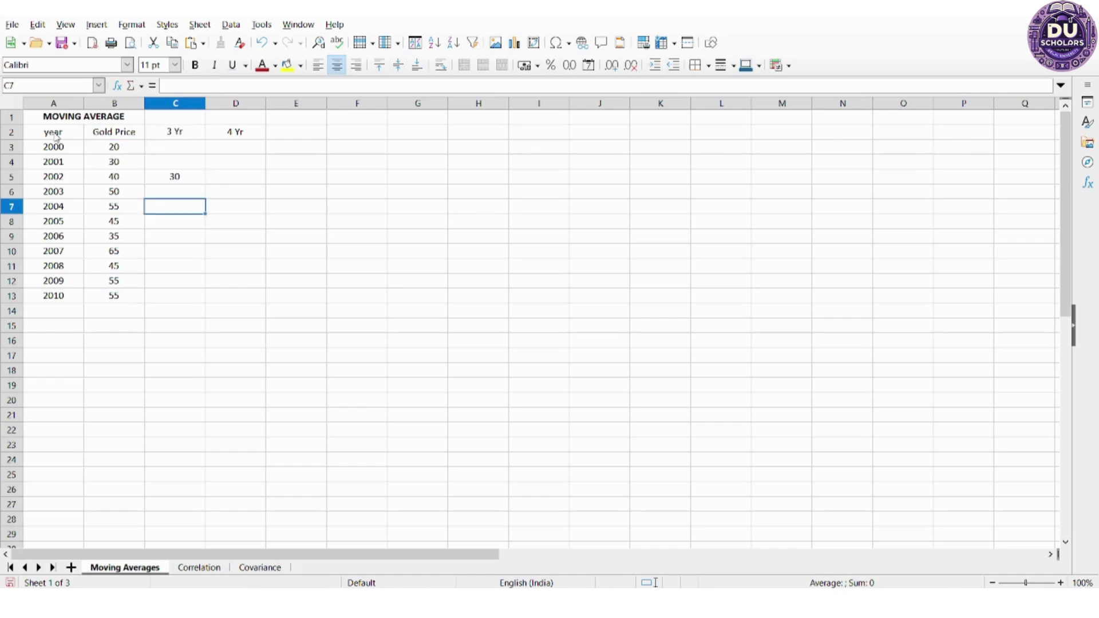
{"action": "key", "text": "Up"}
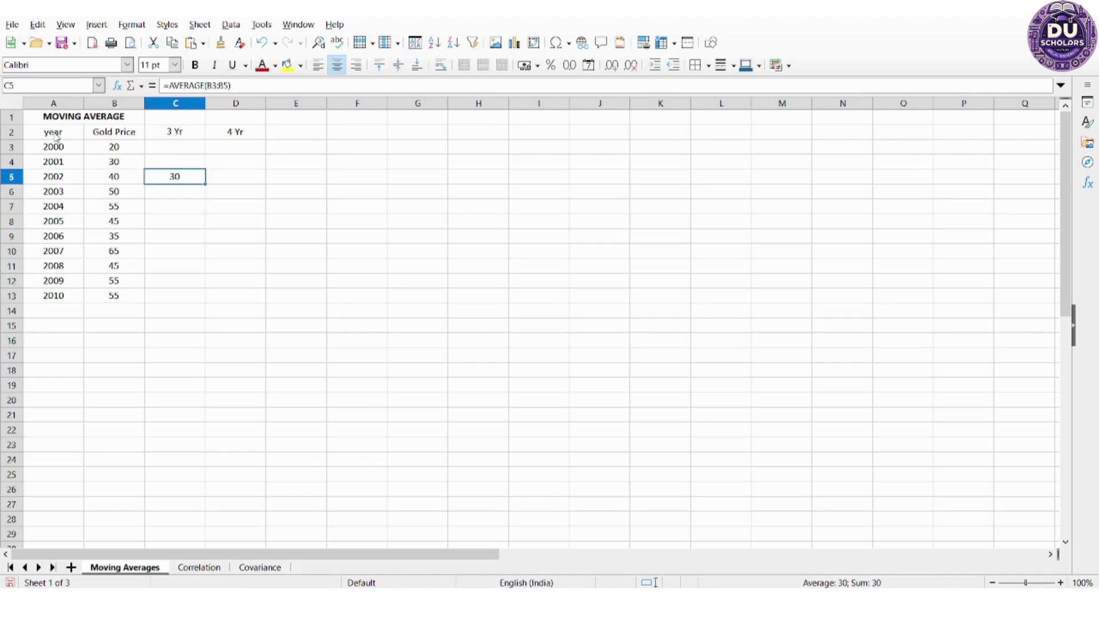
{"action": "double_click", "coordinate": [205, 187]}
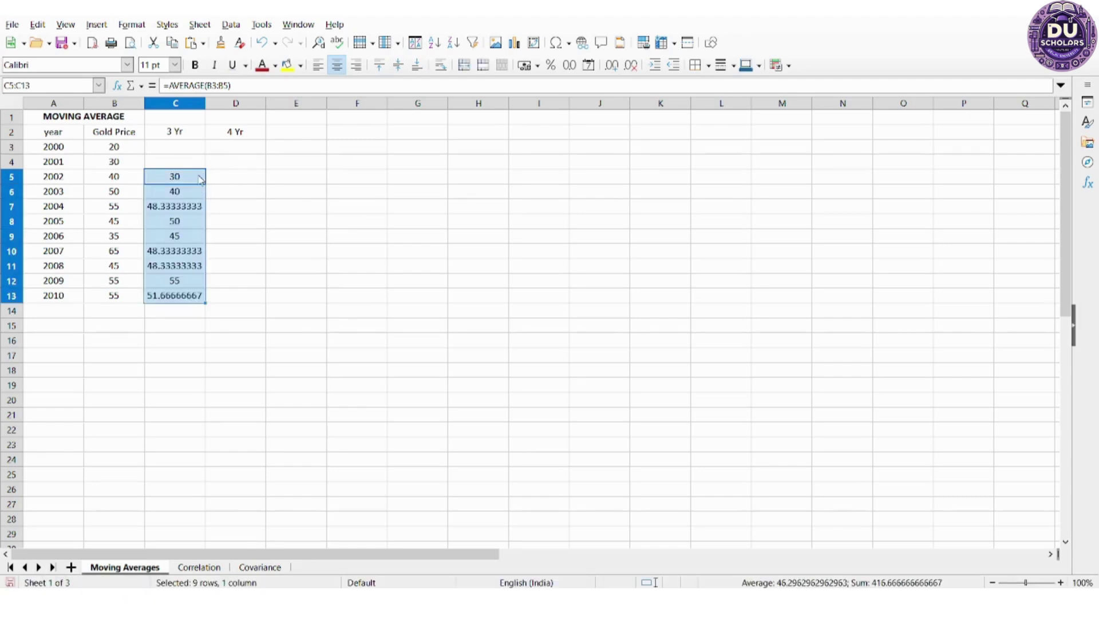
Enter =AVERAGE(B3:B6) in the 4 Yr cell for 2003.
{"action": "left_click", "coordinate": [219, 181]}
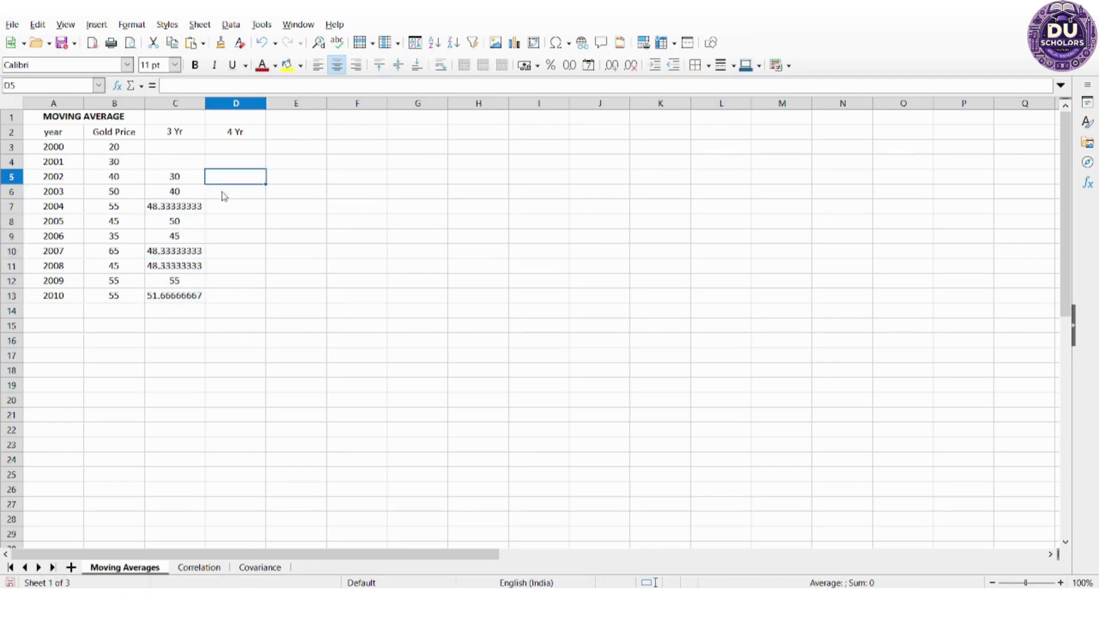
{"action": "left_click", "coordinate": [223, 196]}
{"action": "type", "text": "="}
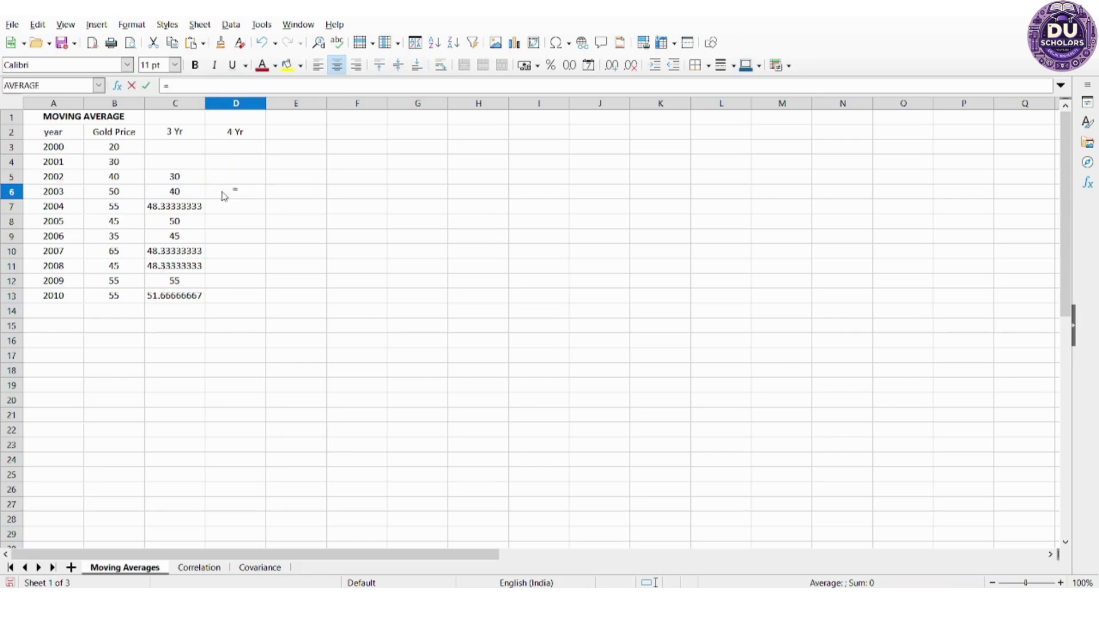
{"action": "type", "text": "av"}
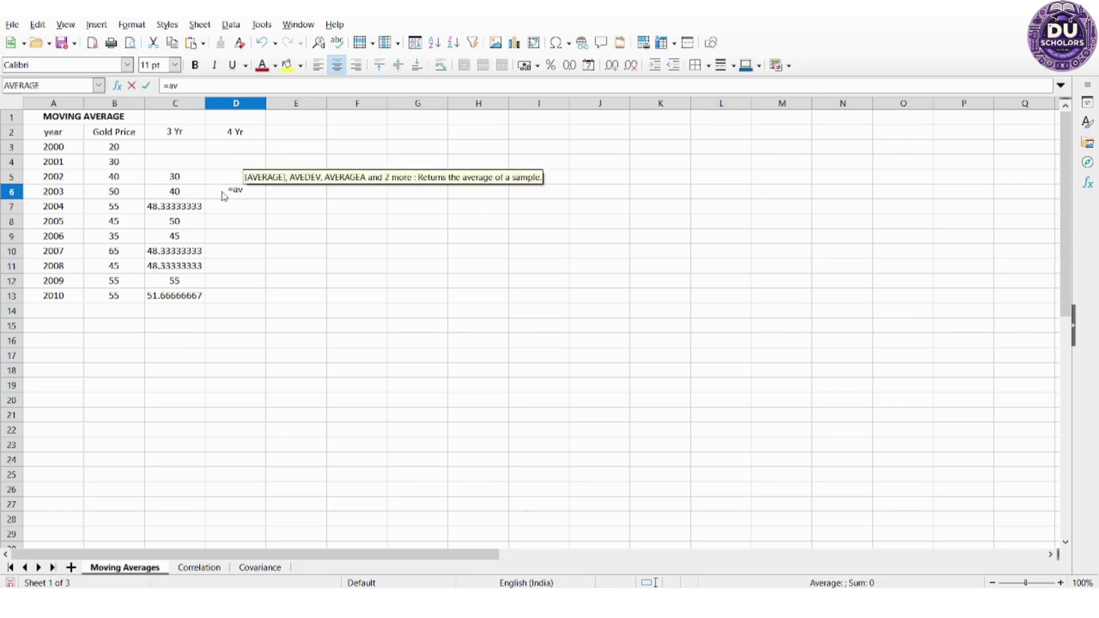
{"action": "key", "text": "Tab"}
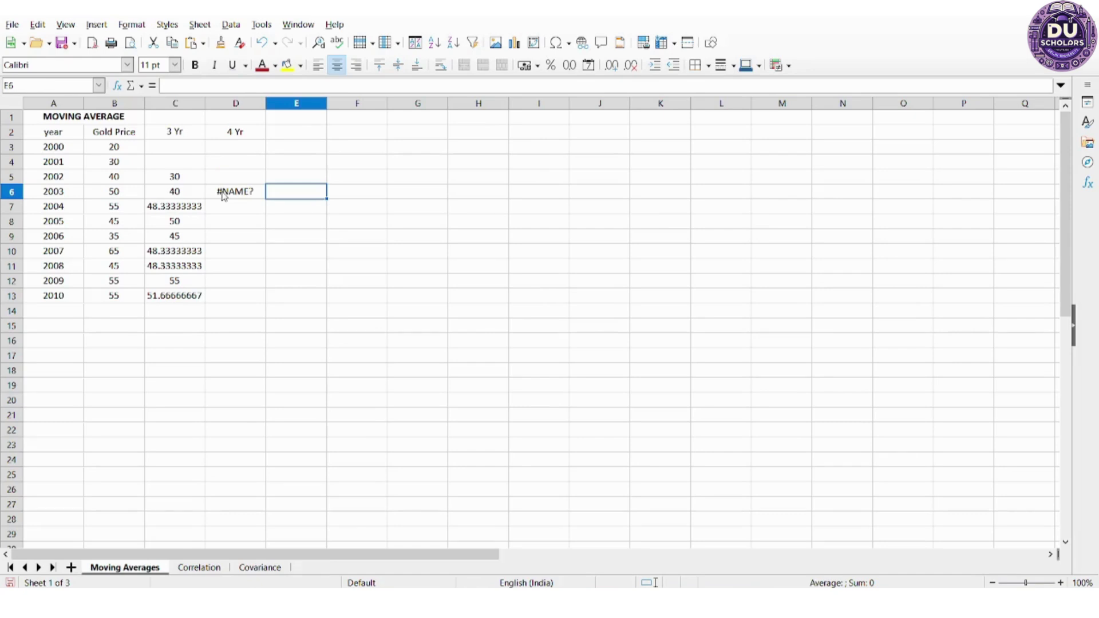
{"action": "left_click", "coordinate": [238, 195]}
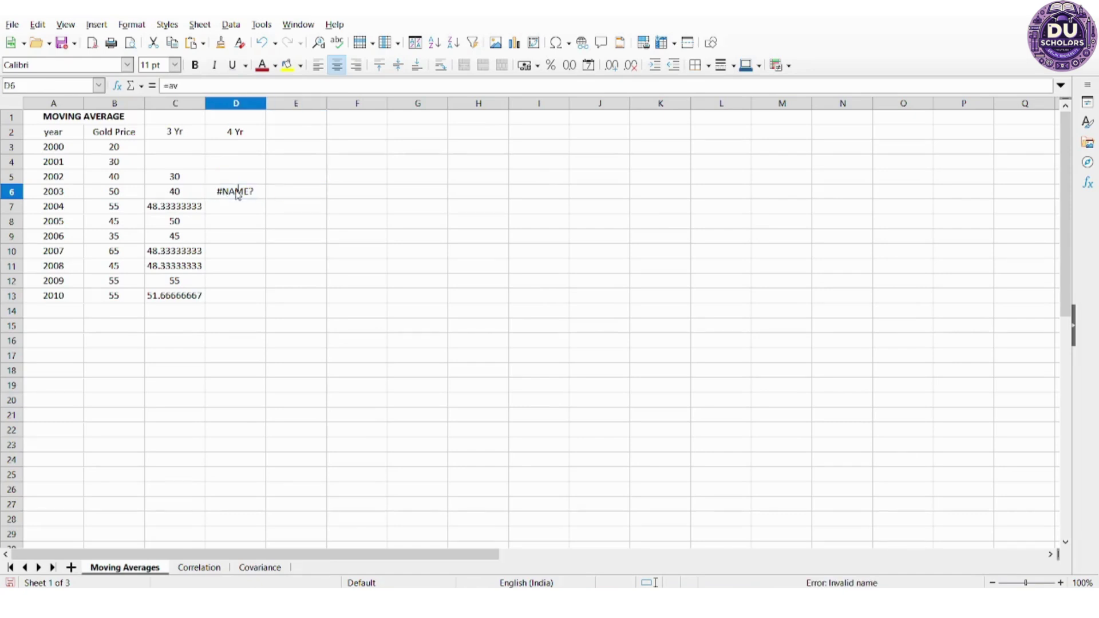
{"action": "double_click", "coordinate": [238, 195]}
{"action": "type", "text": "erage"}
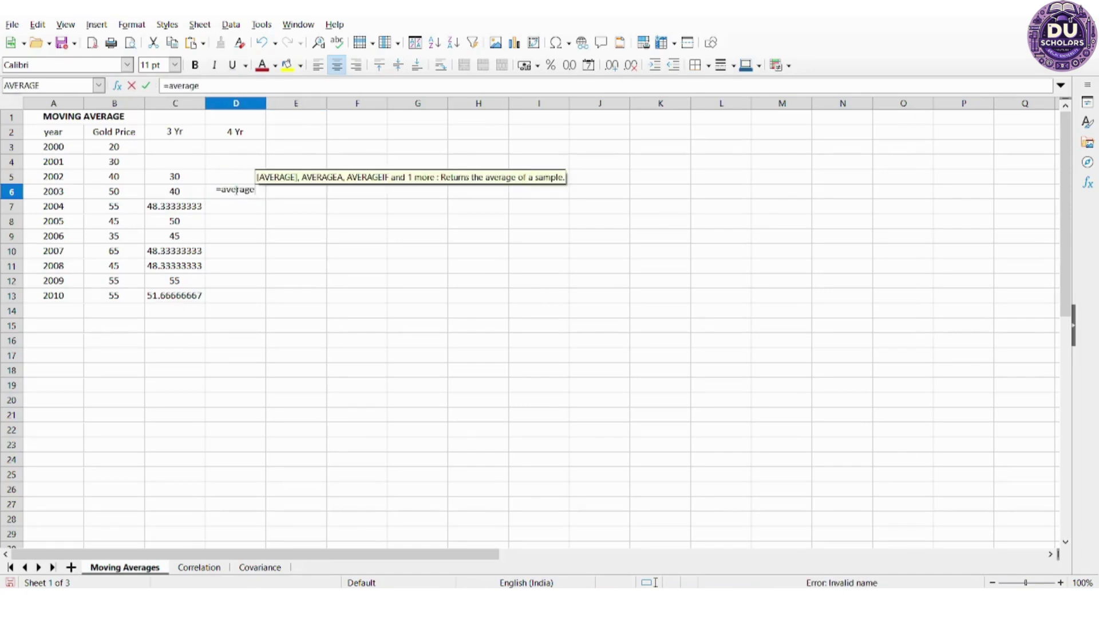
{"action": "type", "text": "("}
{"action": "key", "text": "Left"}
{"action": "key", "text": "Left"}
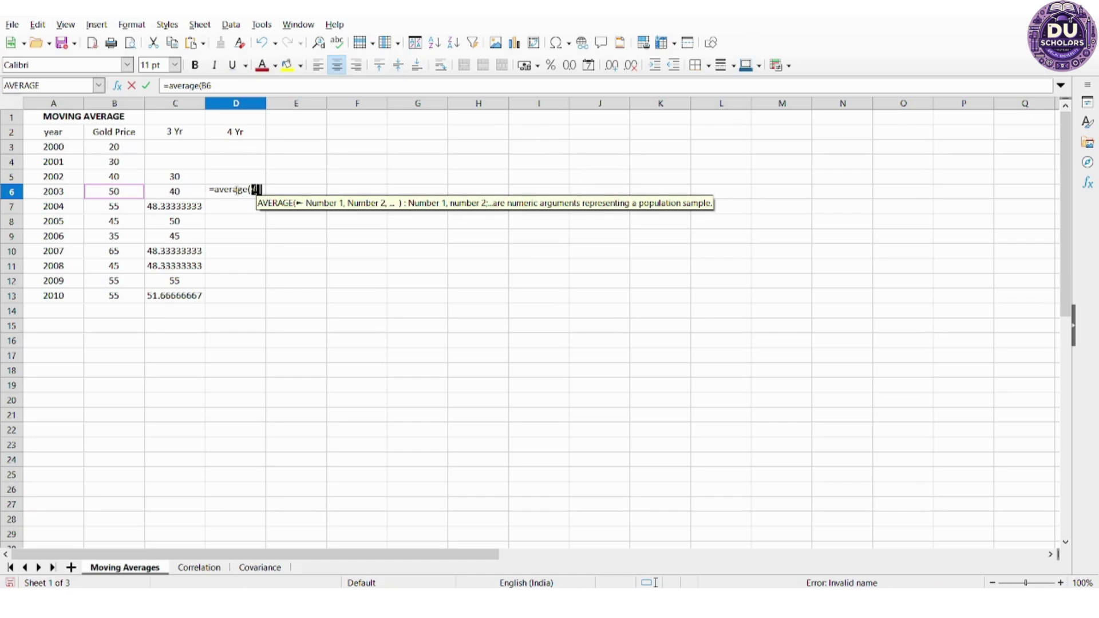
{"action": "key", "text": "shift+Up"}
{"action": "key", "text": "shift+Up"}
{"action": "key", "text": "shift+Up"}
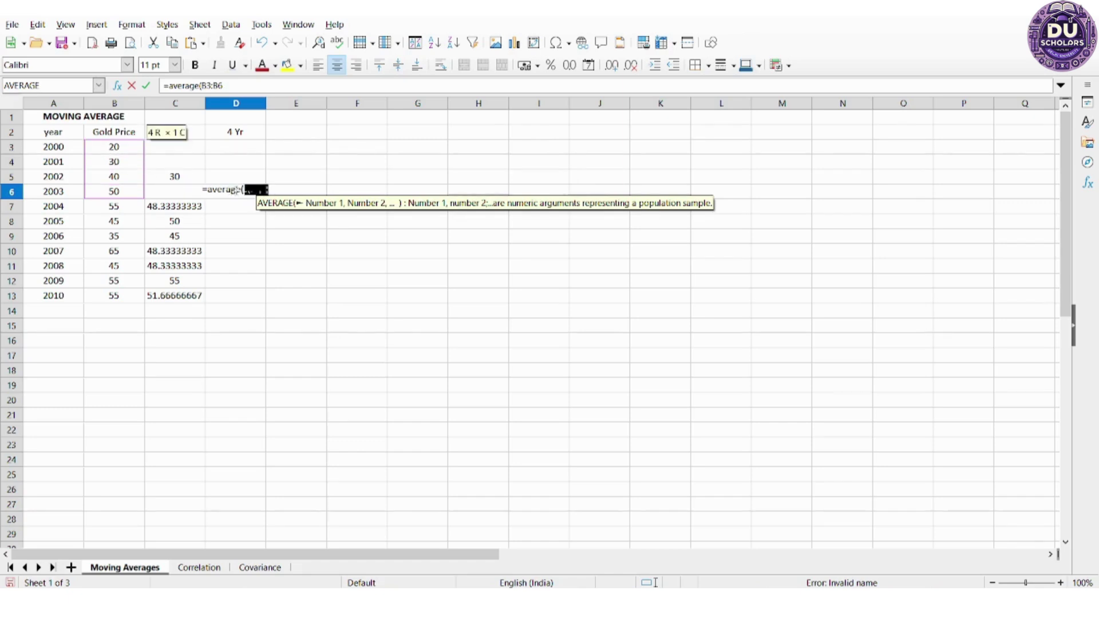
{"action": "type", "text": ")"}
{"action": "key", "text": "Return"}
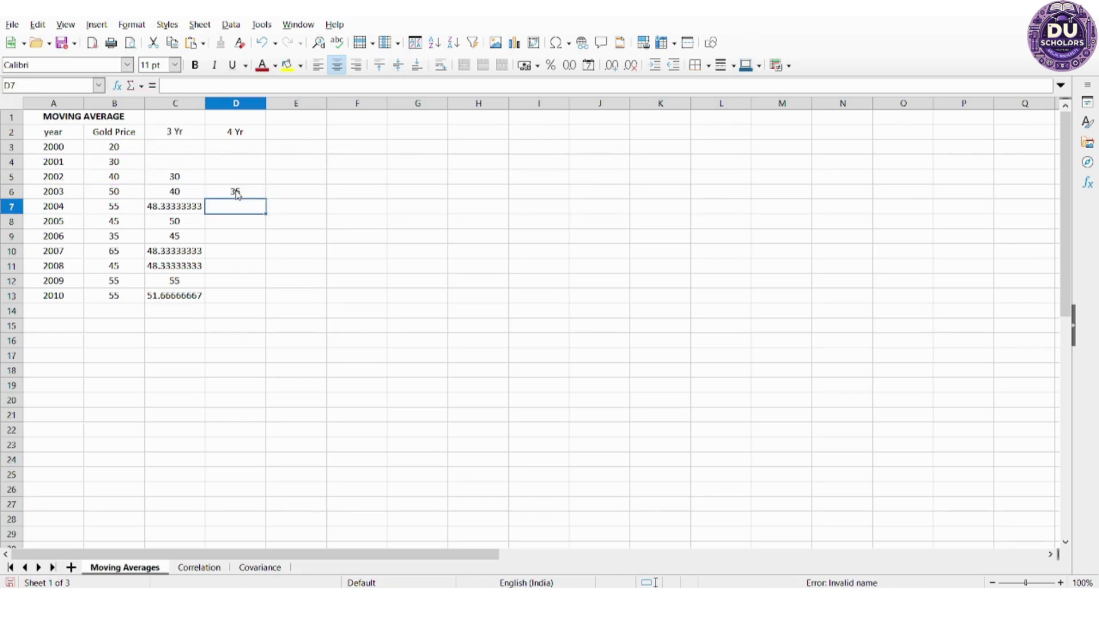
Fill the four-year average down the 4 Yr column to 2010.
{"action": "left_click", "coordinate": [246, 195]}
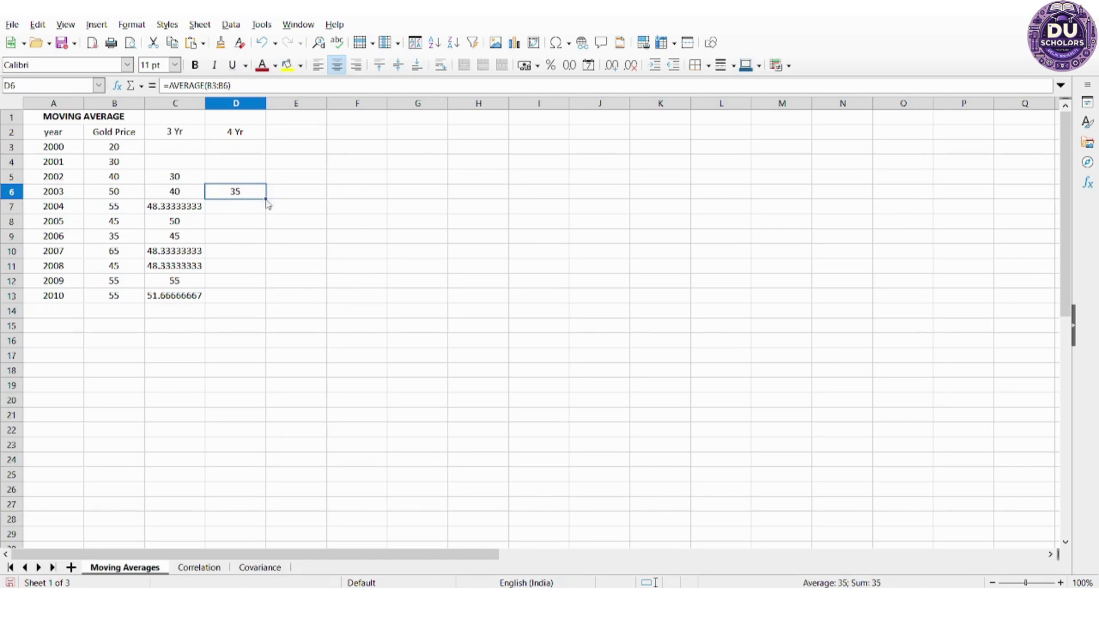
{"action": "double_click", "coordinate": [265, 199]}
{"action": "left_click", "coordinate": [281, 221]}
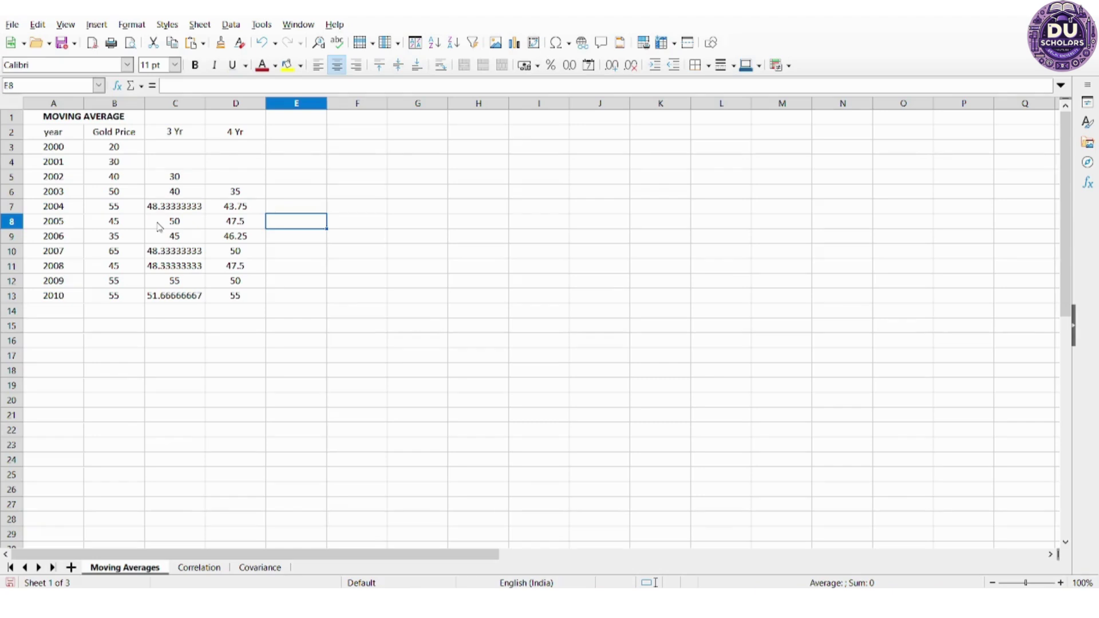
Insert a Points and Lines line chart from Gold Price and 3 Yr data B2:C13.
{"action": "left_click", "coordinate": [117, 136]}
{"action": "key", "text": "shift+Right"}
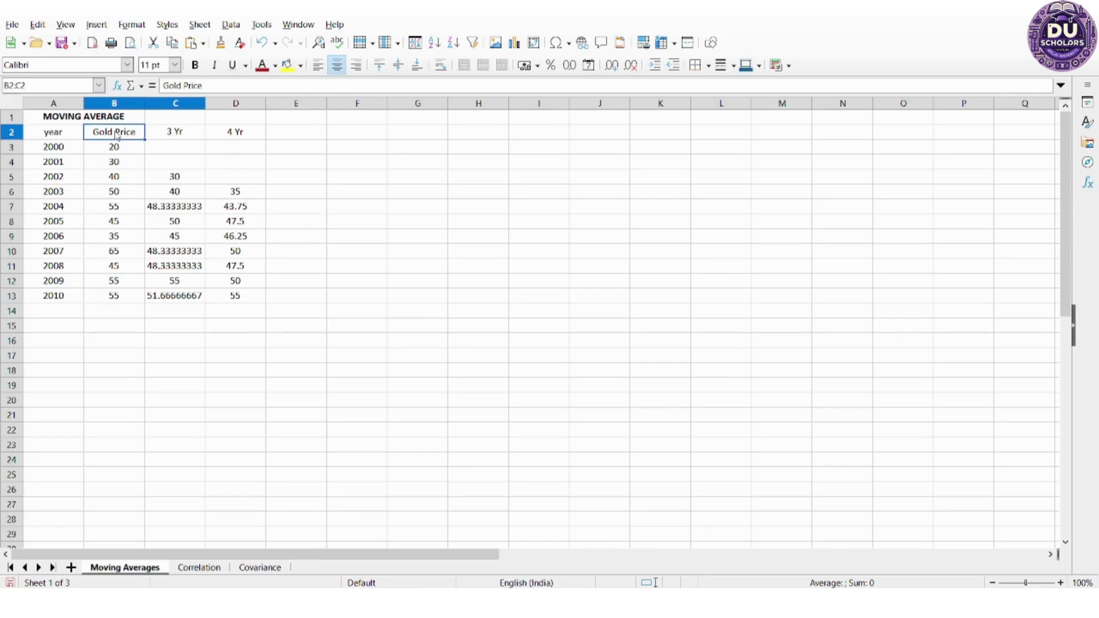
{"action": "key", "text": "ctrl+shift+Down"}
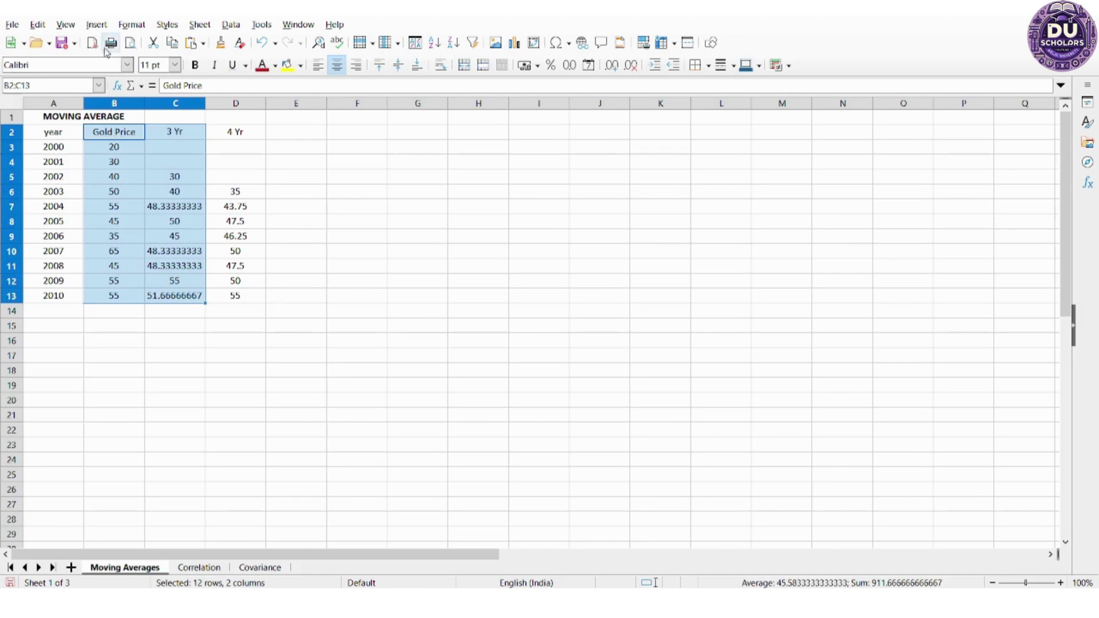
{"action": "left_click", "coordinate": [97, 26]}
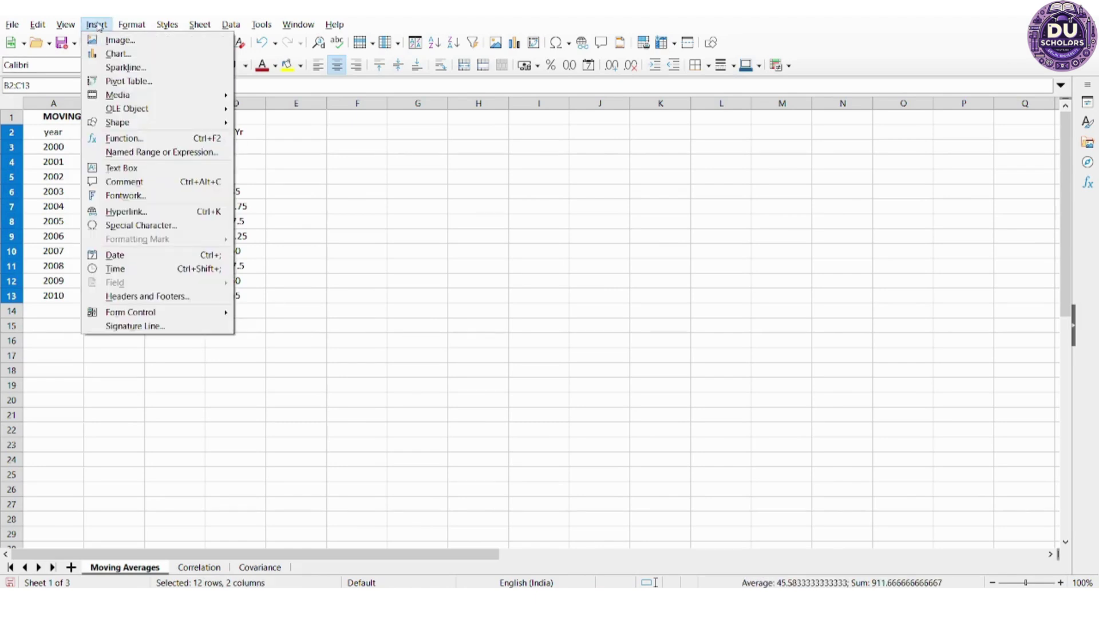
{"action": "left_click", "coordinate": [111, 58]}
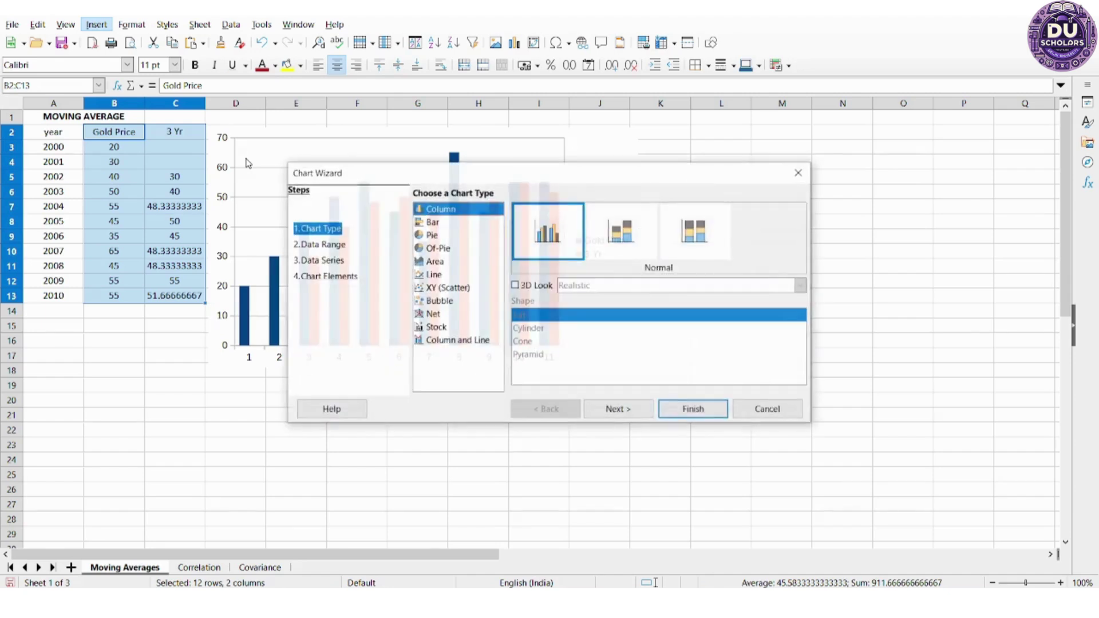
{"action": "left_click", "coordinate": [441, 275]}
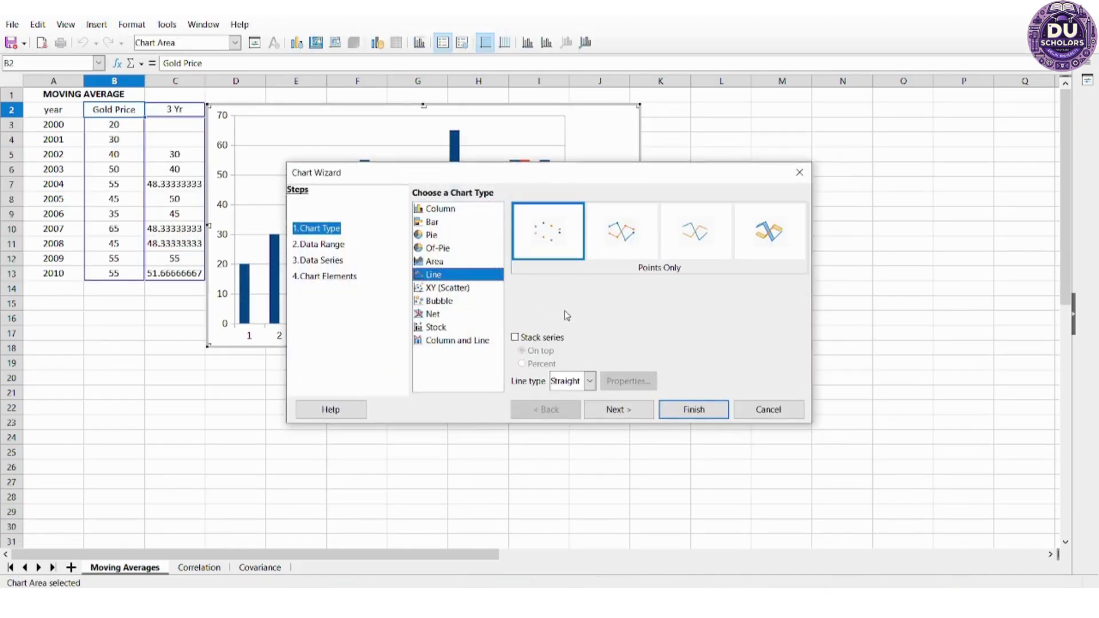
{"action": "left_click", "coordinate": [625, 233]}
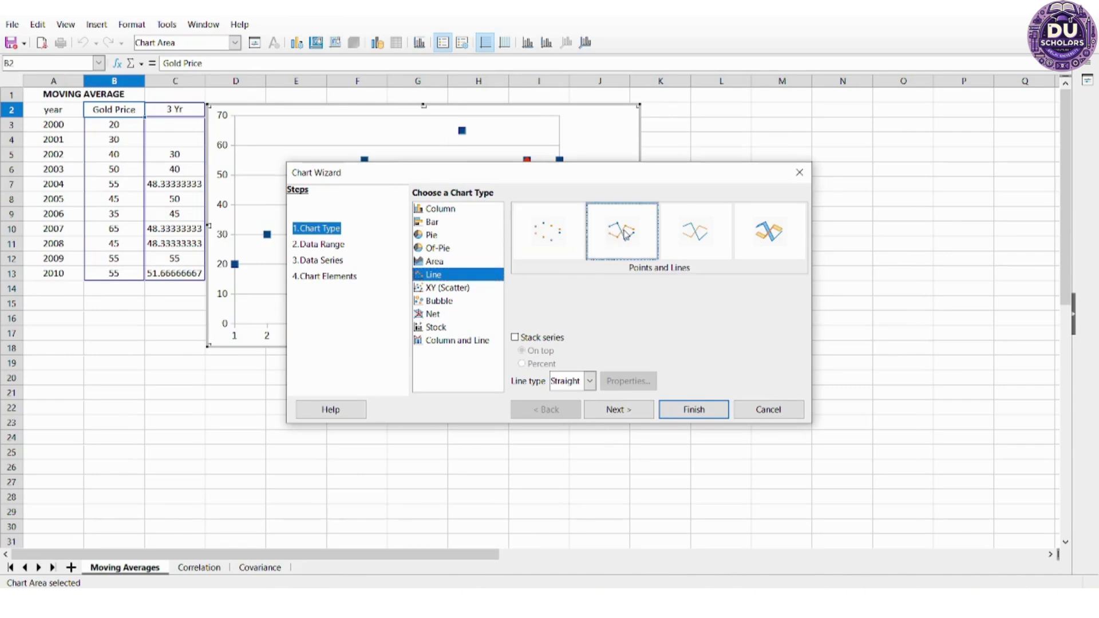
{"action": "left_click", "coordinate": [626, 234]}
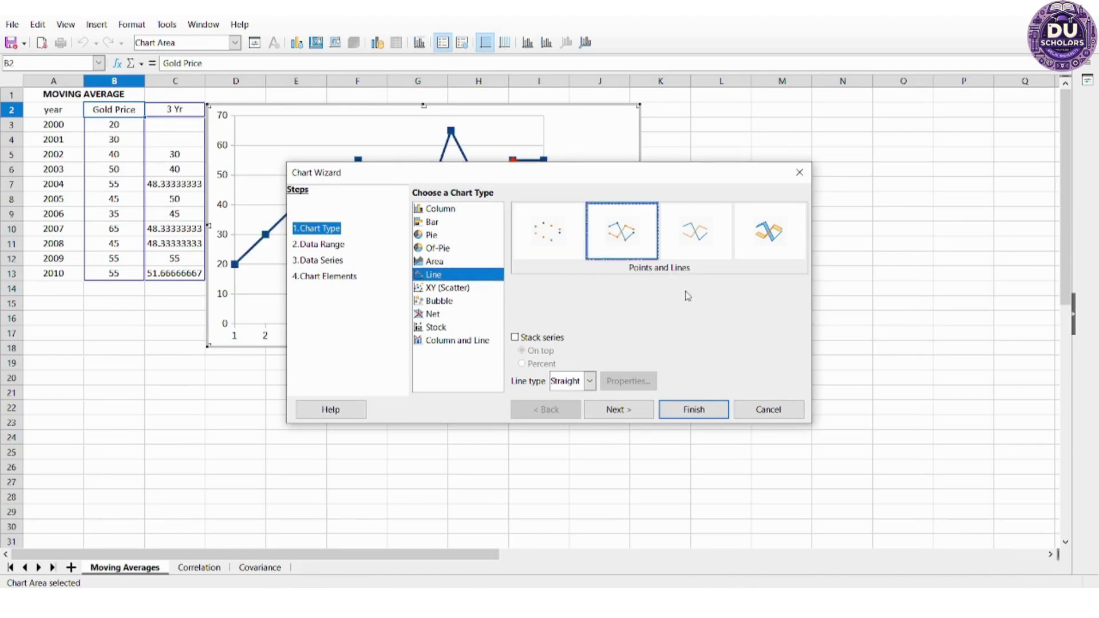
{"action": "left_click", "coordinate": [687, 409]}
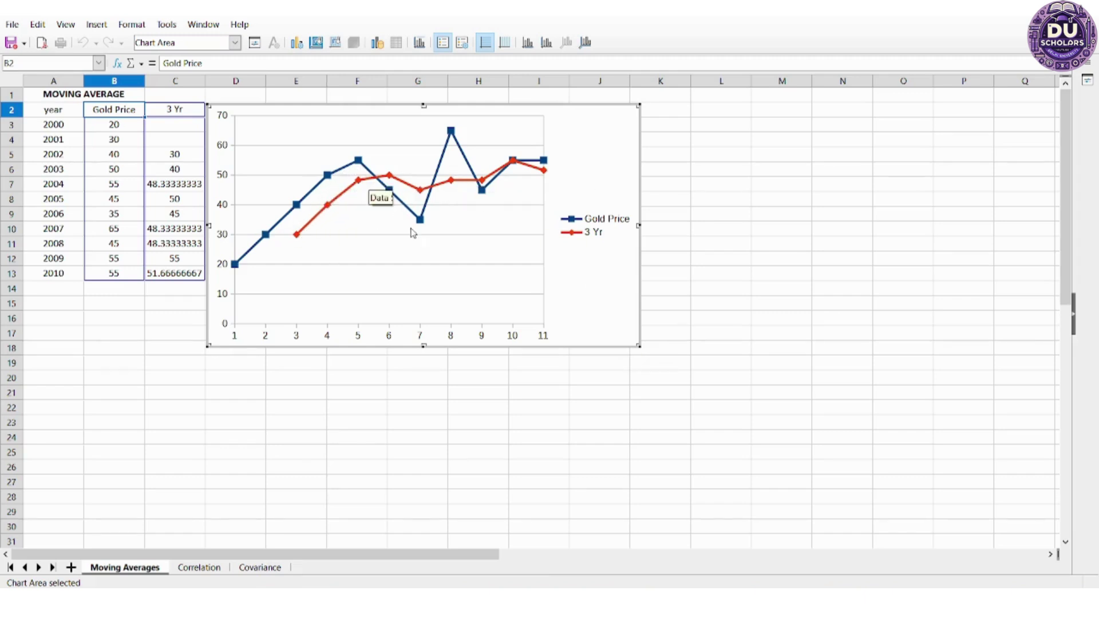
Add chart title '3 Year Moving Average', X axis 'Data Points' and Y axis 'Gold Price'.
{"action": "right_click", "coordinate": [594, 155]}
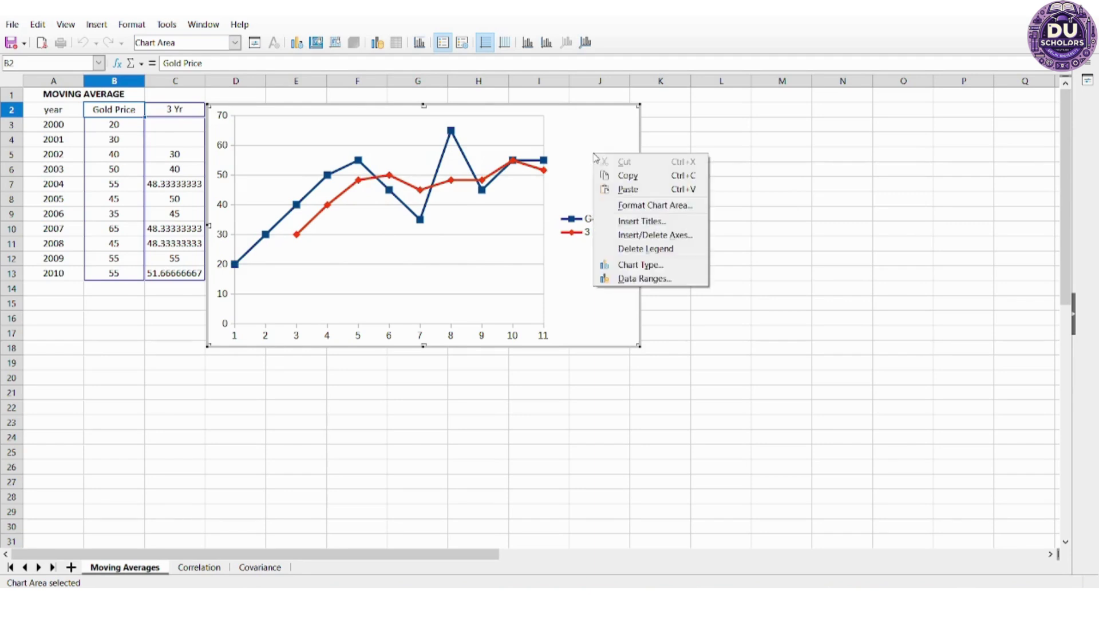
{"action": "left_click", "coordinate": [624, 222]}
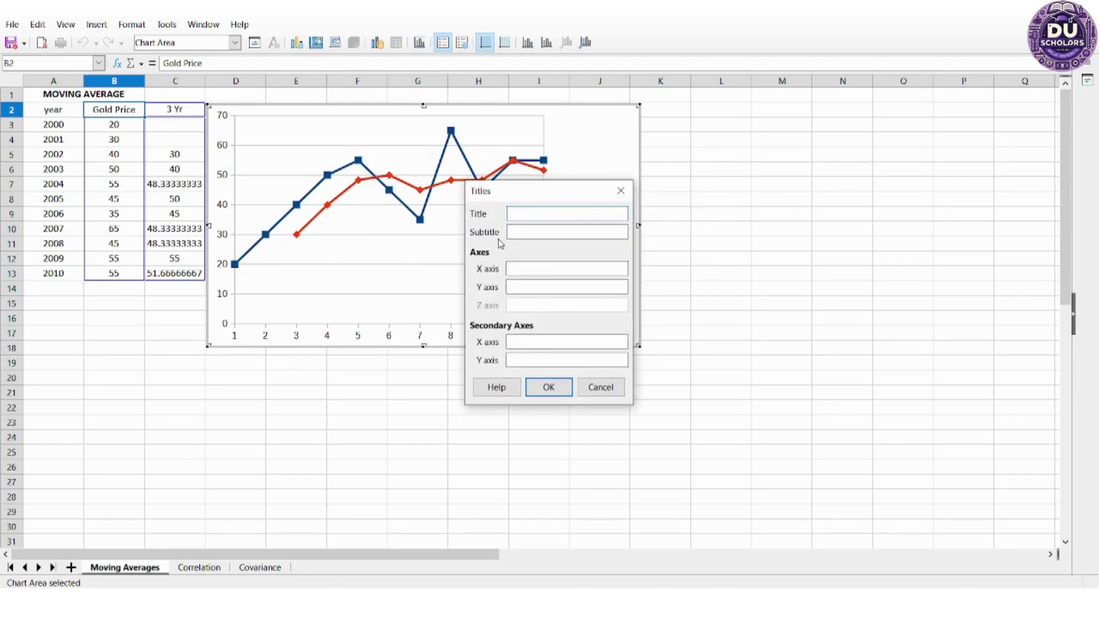
{"action": "type", "text": "MOving"}
{"action": "key", "text": "BackSpace"}
{"action": "key", "text": "BackSpace"}
{"action": "key", "text": "BackSpace"}
{"action": "key", "text": "BackSpace"}
{"action": "key", "text": "BackSpace"}
{"action": "key", "text": "BackSpace"}
{"action": "key", "text": "BackSpace"}
{"action": "type", "text": "3 YEar"}
{"action": "type", "text": " Mov"}
{"action": "type", "text": "ing Averagw"}
{"action": "key", "text": "BackSpace"}
{"action": "type", "text": "e"}
{"action": "left_click", "coordinate": [519, 270]}
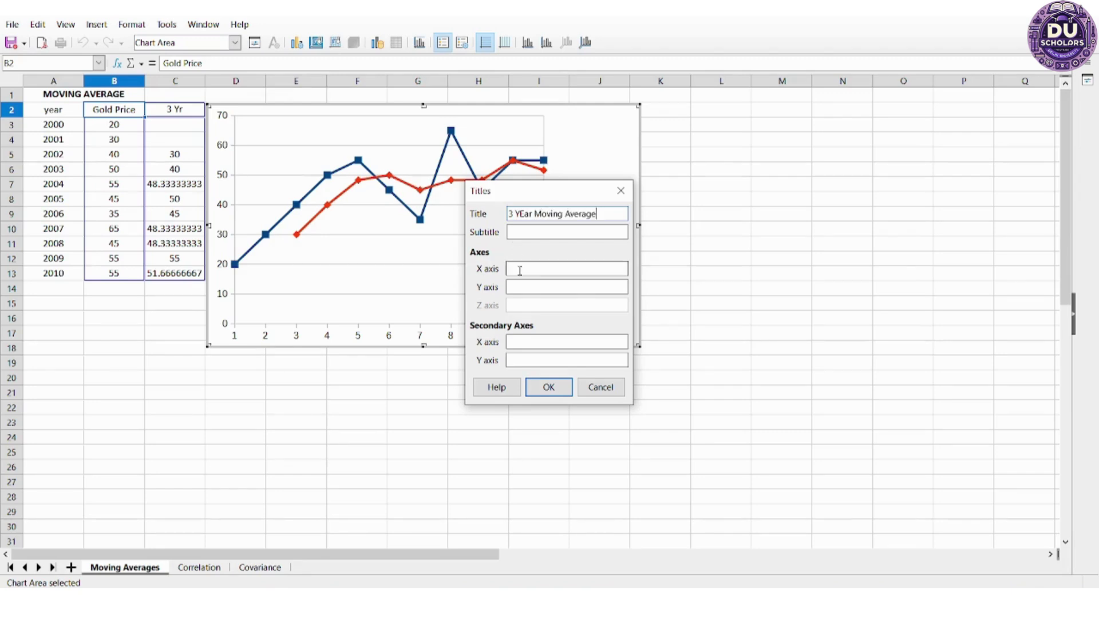
{"action": "type", "text": "D"}
{"action": "type", "text": "ata P"}
{"action": "type", "text": "on"}
{"action": "key", "text": "BackSpace"}
{"action": "type", "text": "in"}
{"action": "type", "text": "ts"}
{"action": "left_click", "coordinate": [520, 285]}
{"action": "type", "text": "Gold Price"}
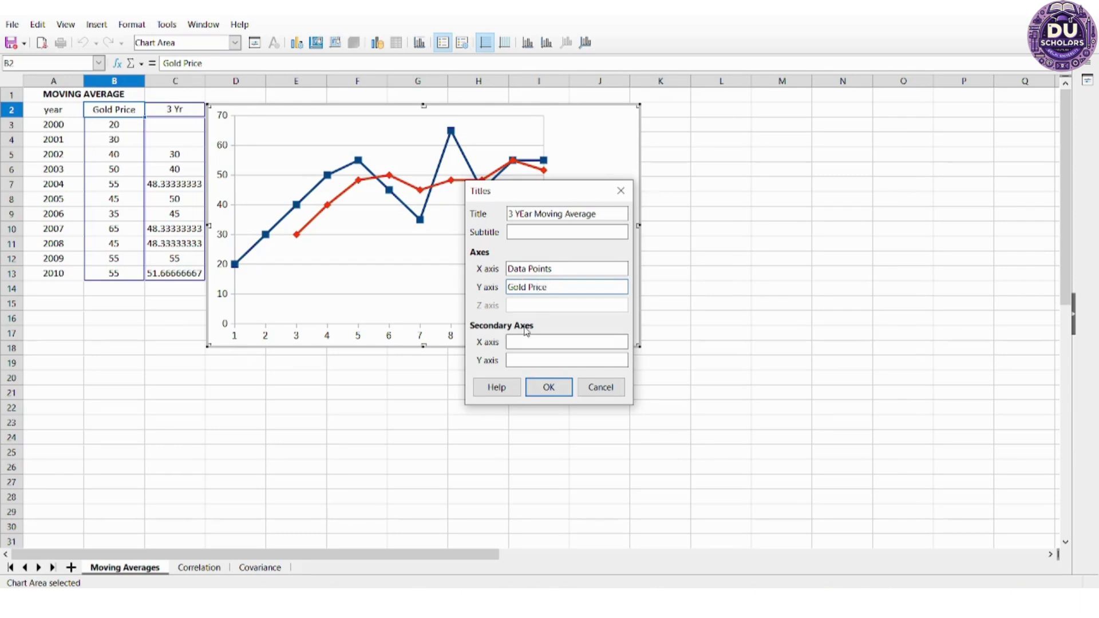
{"action": "left_click", "coordinate": [551, 395]}
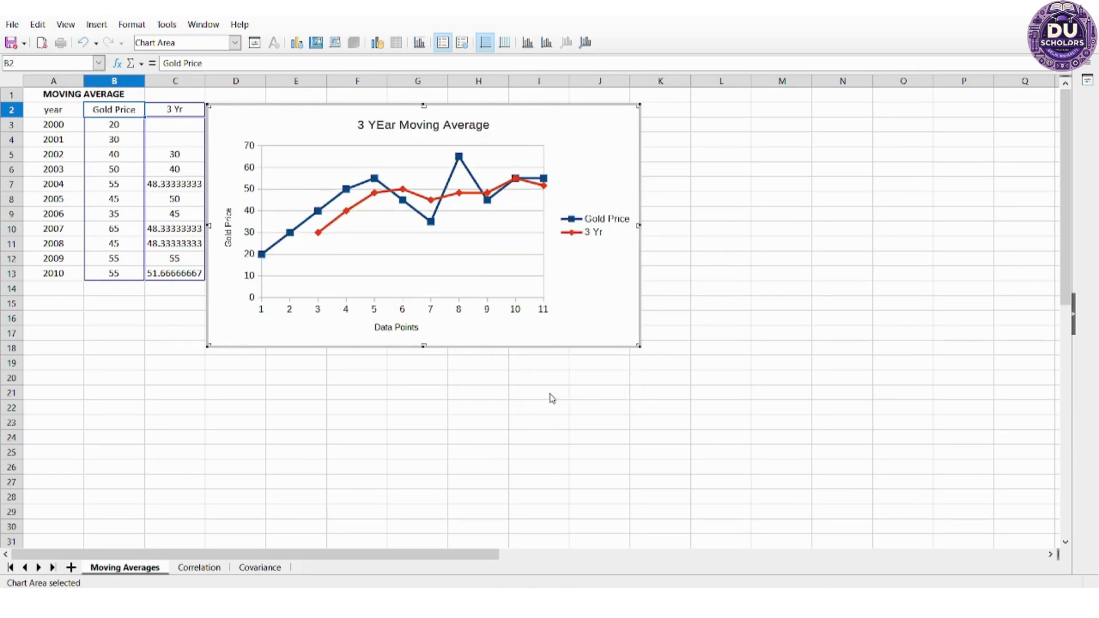
Correct 'YEar' to 'Year' in the chart's main title and leave chart editing.
{"action": "left_click", "coordinate": [387, 123]}
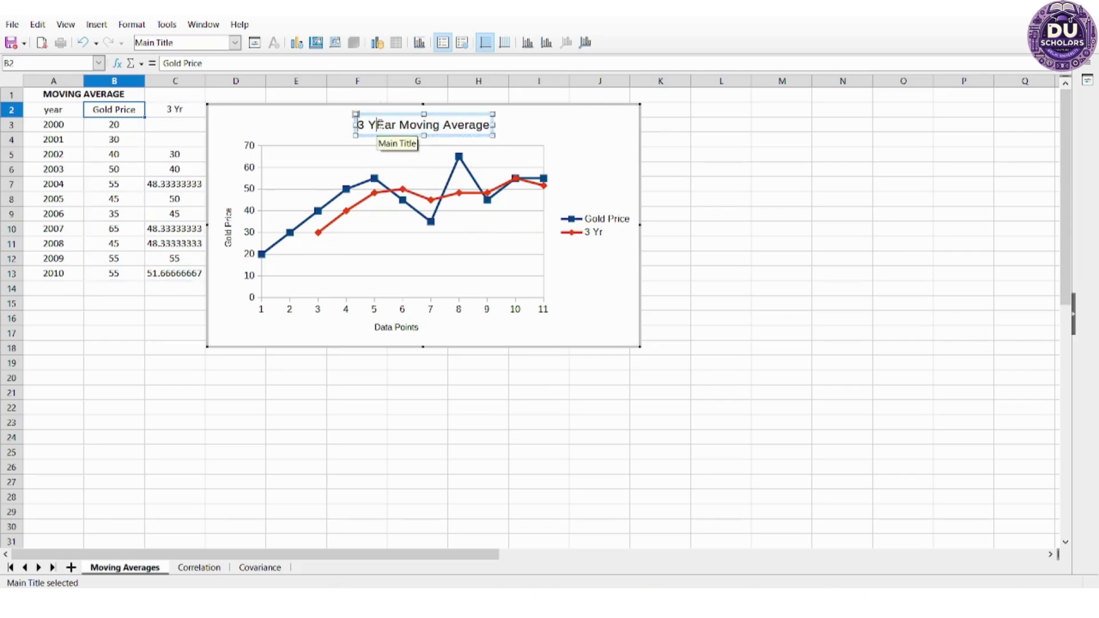
{"action": "left_click", "coordinate": [378, 124]}
{"action": "key", "text": "Delete"}
{"action": "type", "text": "e"}
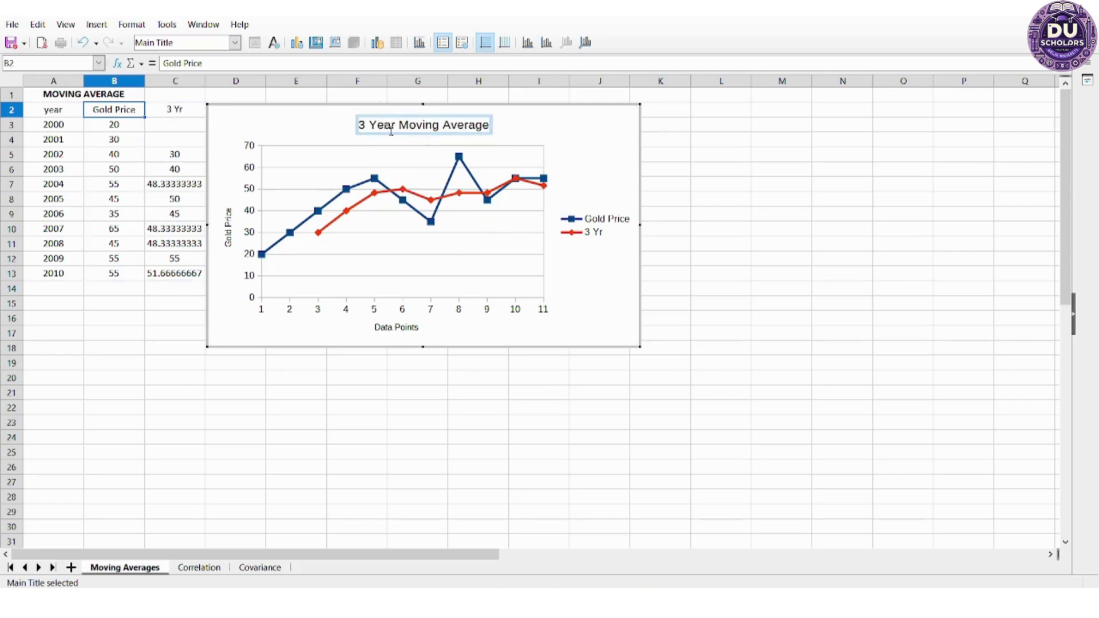
{"action": "key", "text": "Return"}
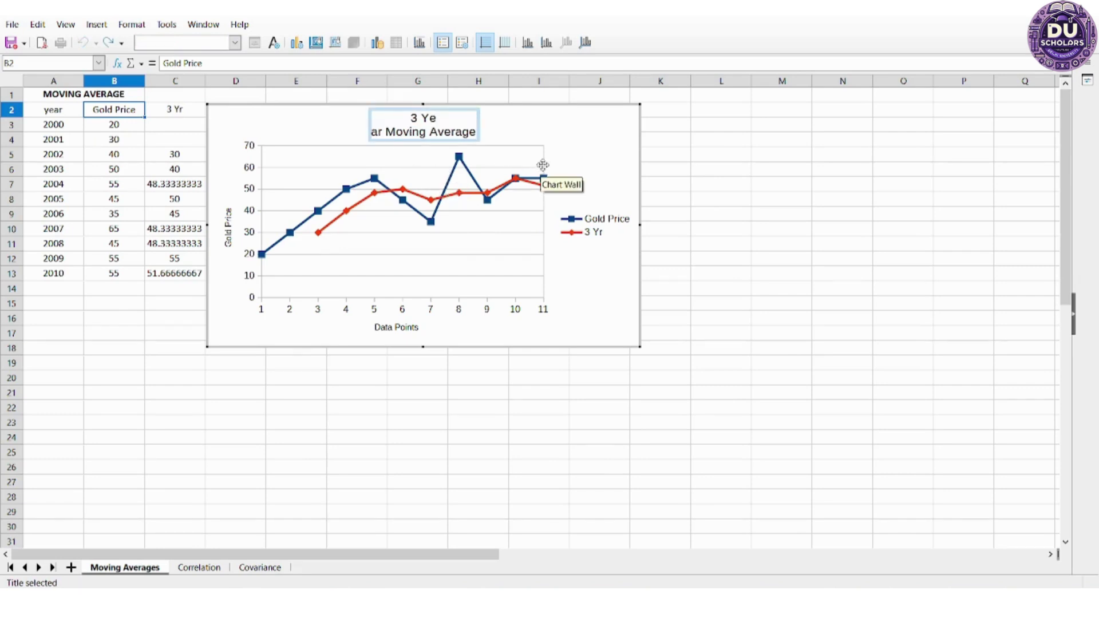
{"action": "key", "text": "ctrl+z"}
{"action": "left_click", "coordinate": [660, 273]}
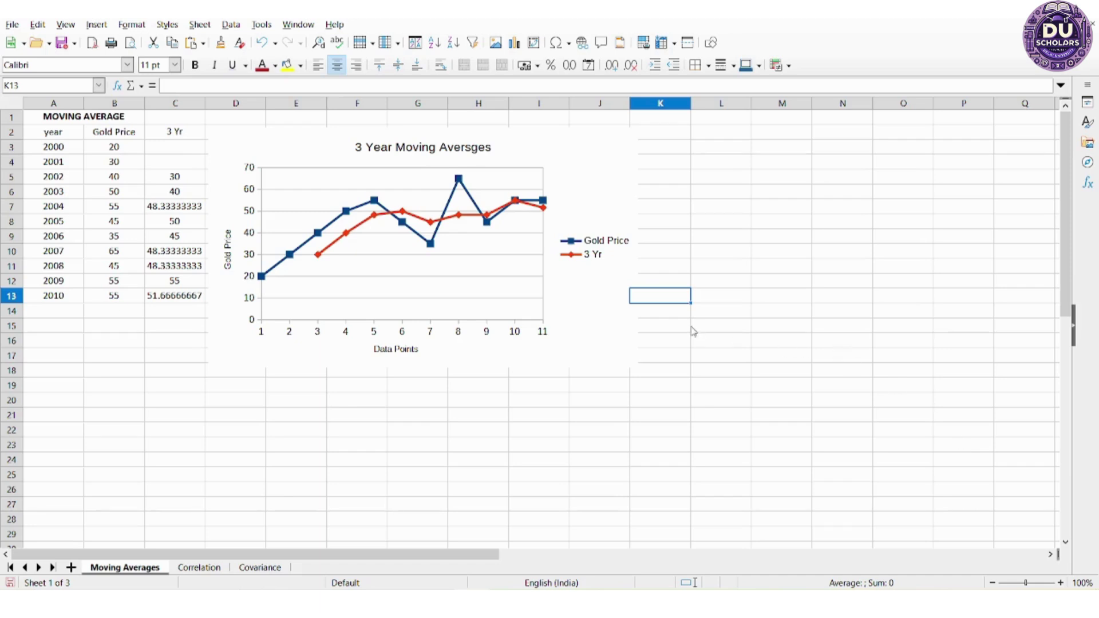
Drag the 3-year chart right, clear of the 4 Yr column.
{"action": "left_click", "coordinate": [588, 193]}
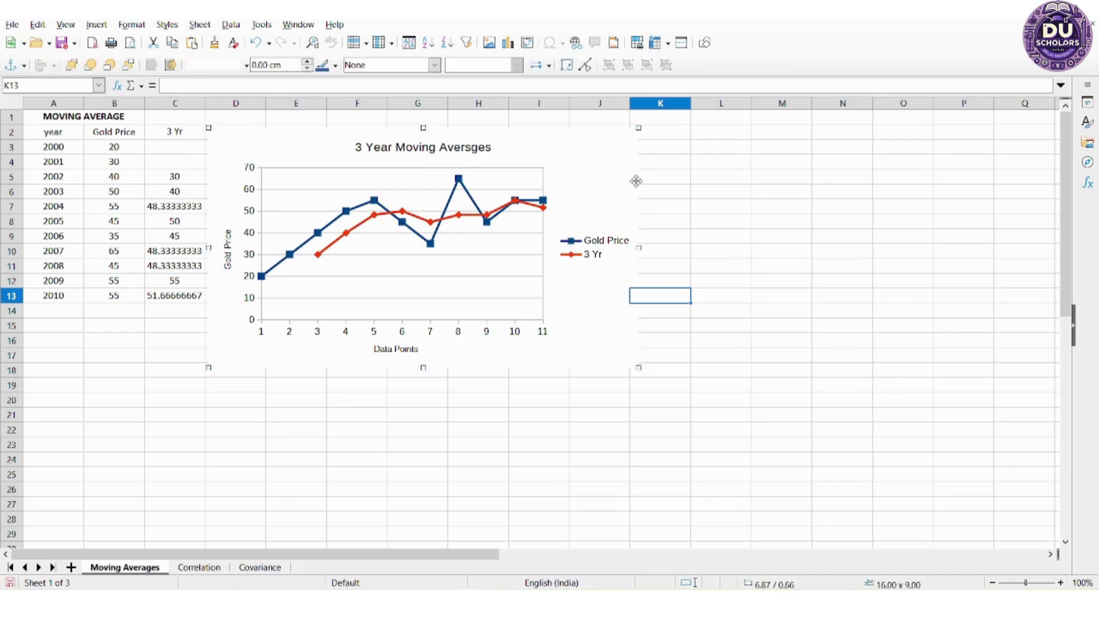
{"action": "left_click_drag", "start_coordinate": [636, 180], "coordinate": [723, 176]}
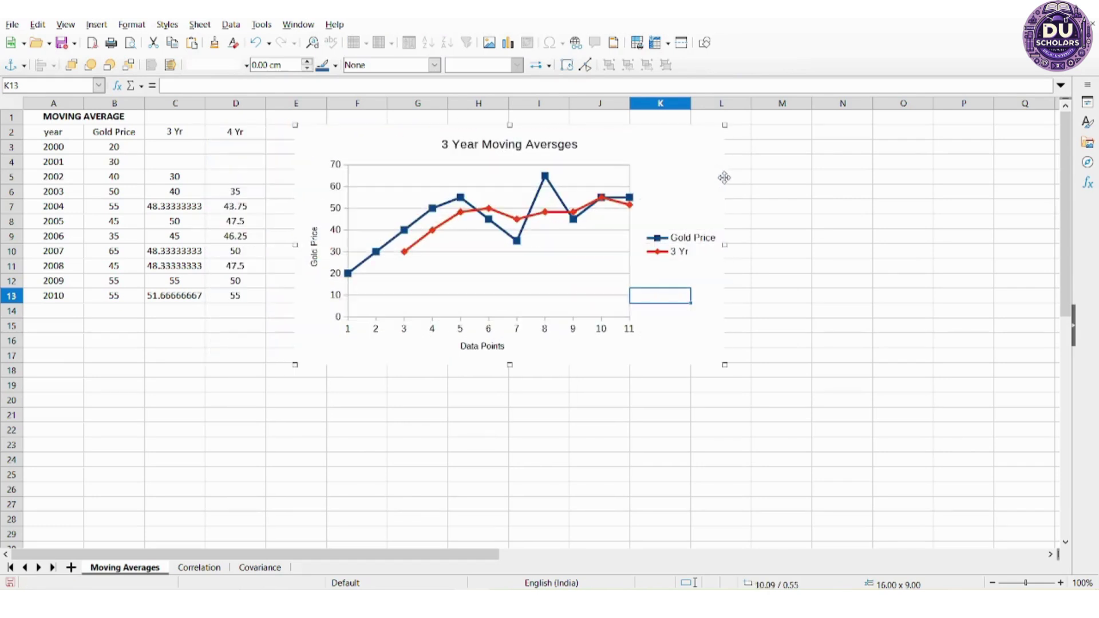
{"action": "left_click", "coordinate": [110, 134]}
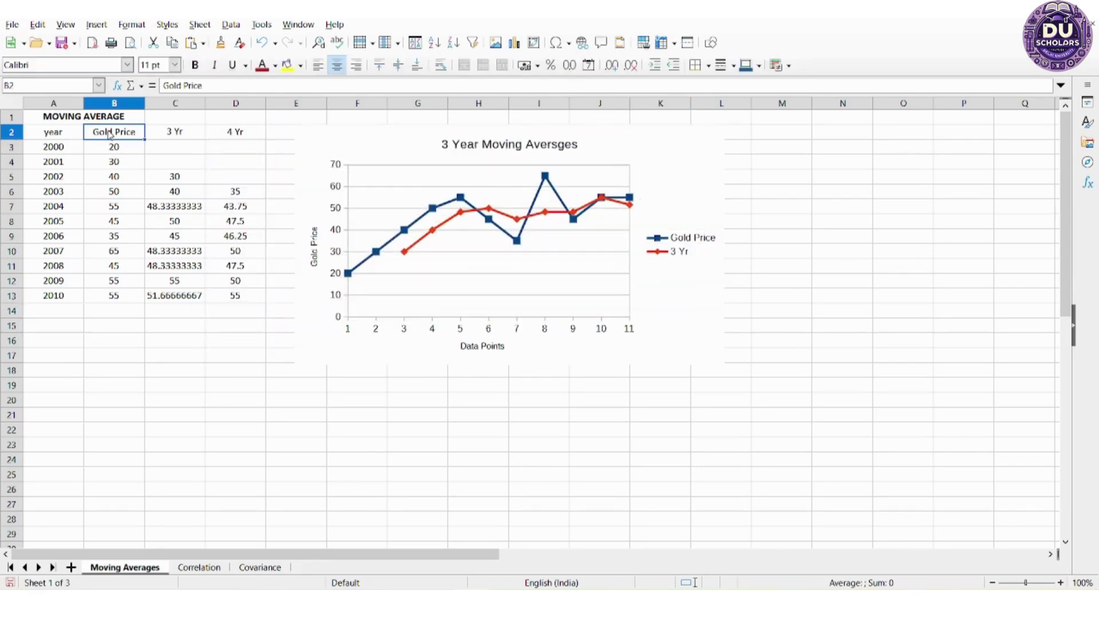
{"action": "left_click_drag", "start_coordinate": [110, 134], "coordinate": [114, 296]}
Select the Gold Price range B2:B13 together with the 4 Yr range D2:D13.
{"action": "left_click", "coordinate": [170, 133]}
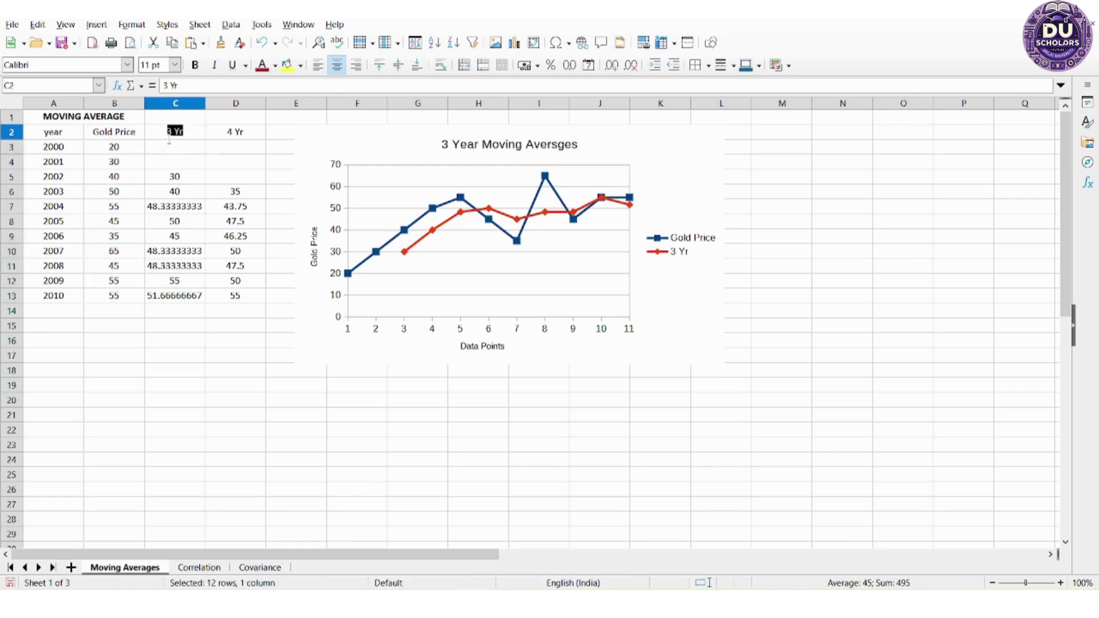
{"action": "left_click", "coordinate": [135, 138]}
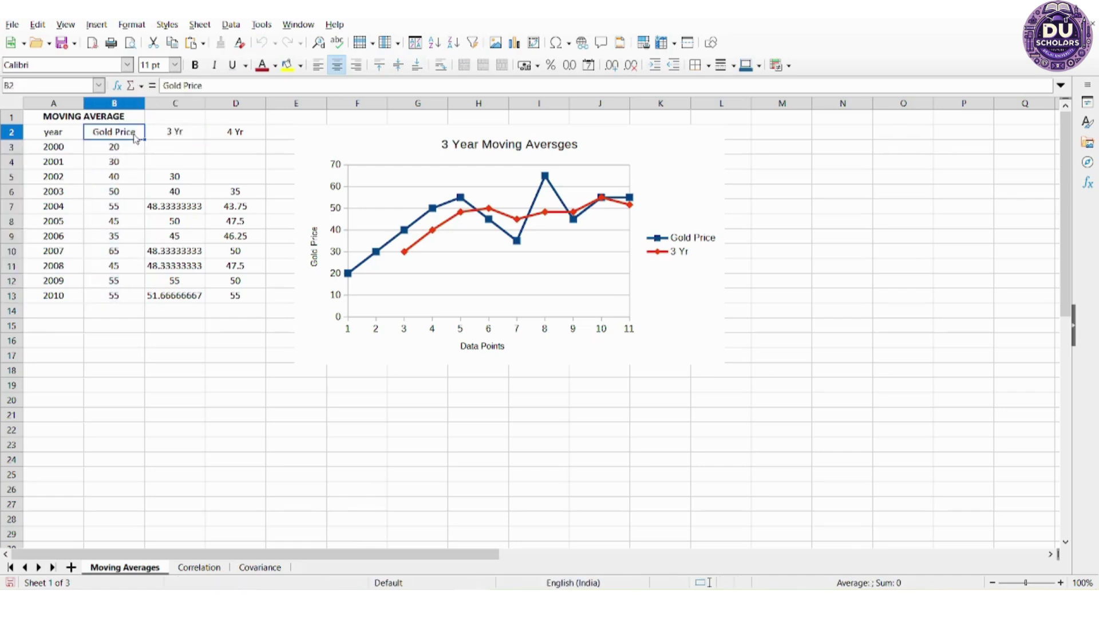
{"action": "double_click", "coordinate": [135, 138]}
{"action": "left_click_drag", "start_coordinate": [135, 133], "coordinate": [136, 140]}
{"action": "key", "text": "shift+Down"}
{"action": "key", "text": "ctrl+shift+Down"}
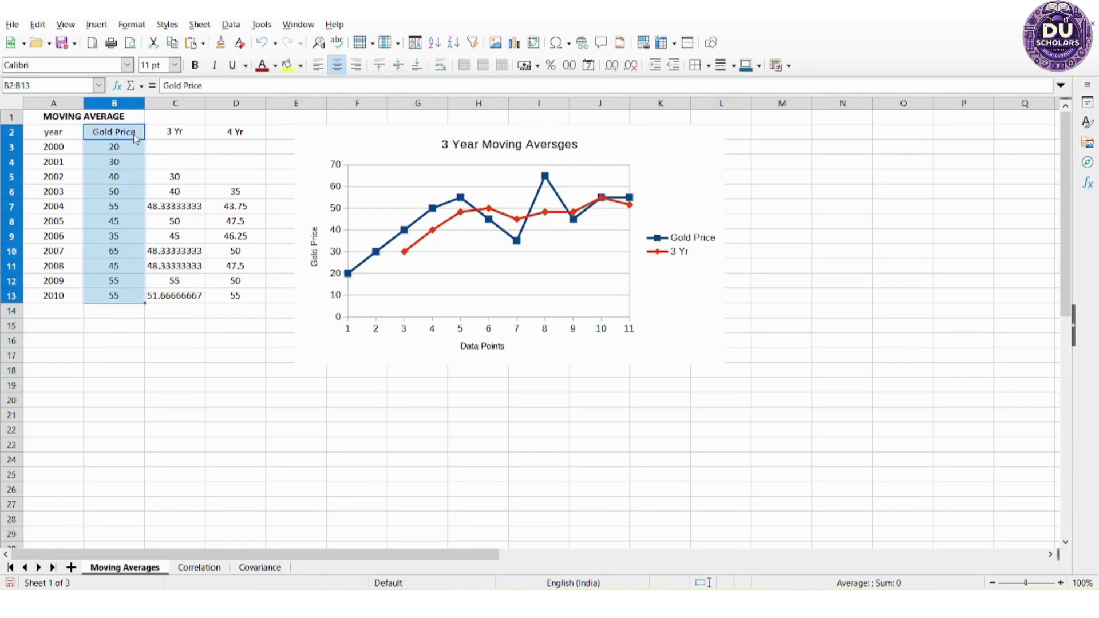
{"action": "left_click", "coordinate": [241, 135], "text": "ctrl"}
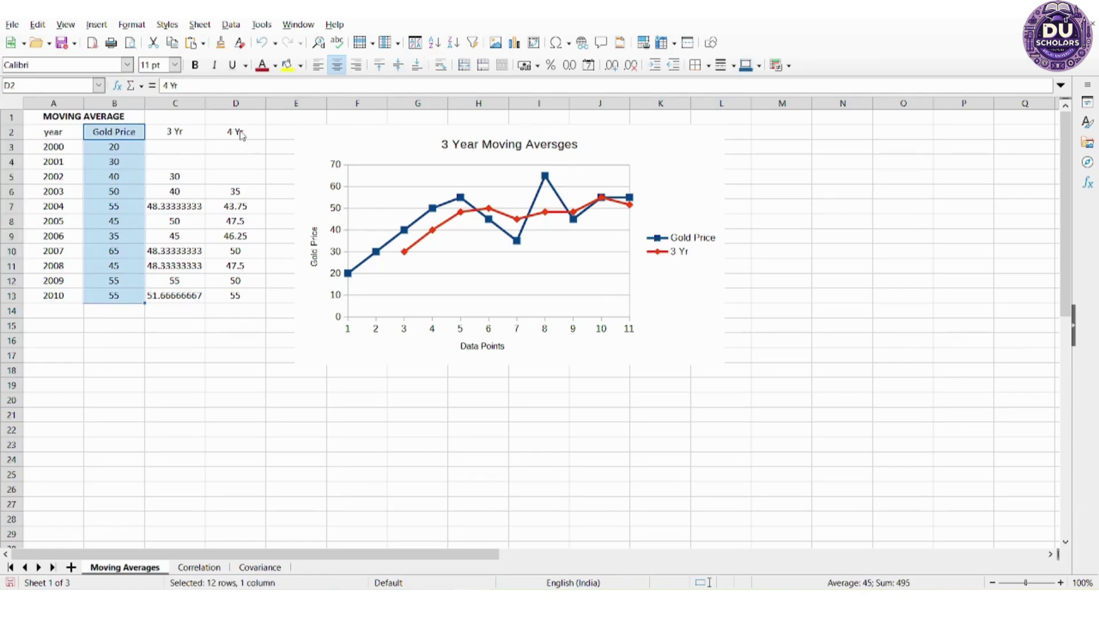
{"action": "key", "text": "ctrl+shift+Down"}
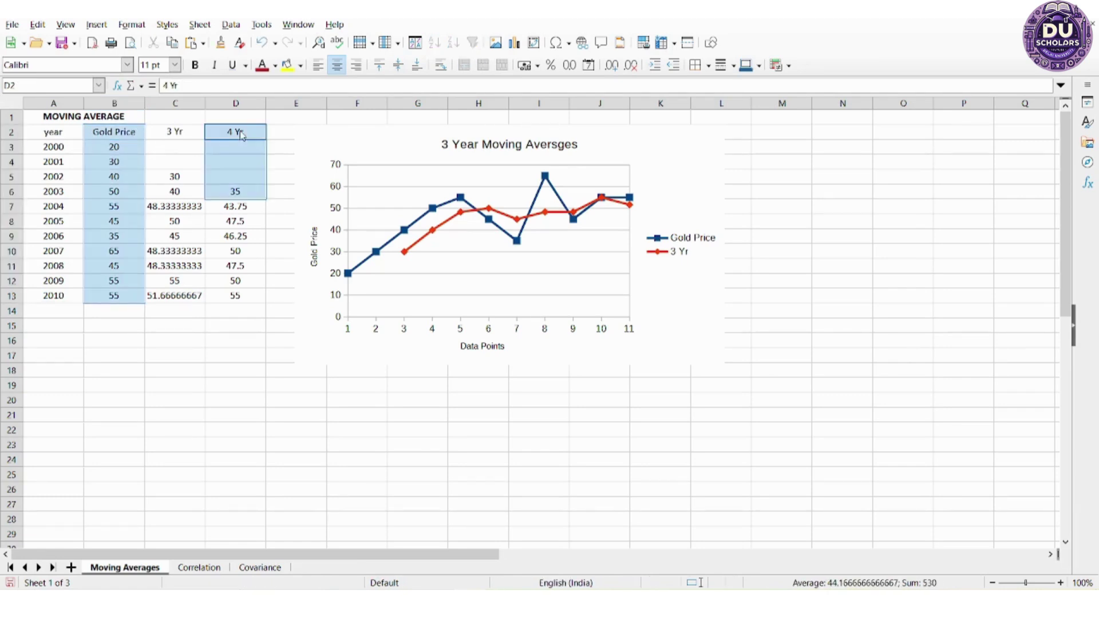
{"action": "key", "text": "ctrl+shift+Down"}
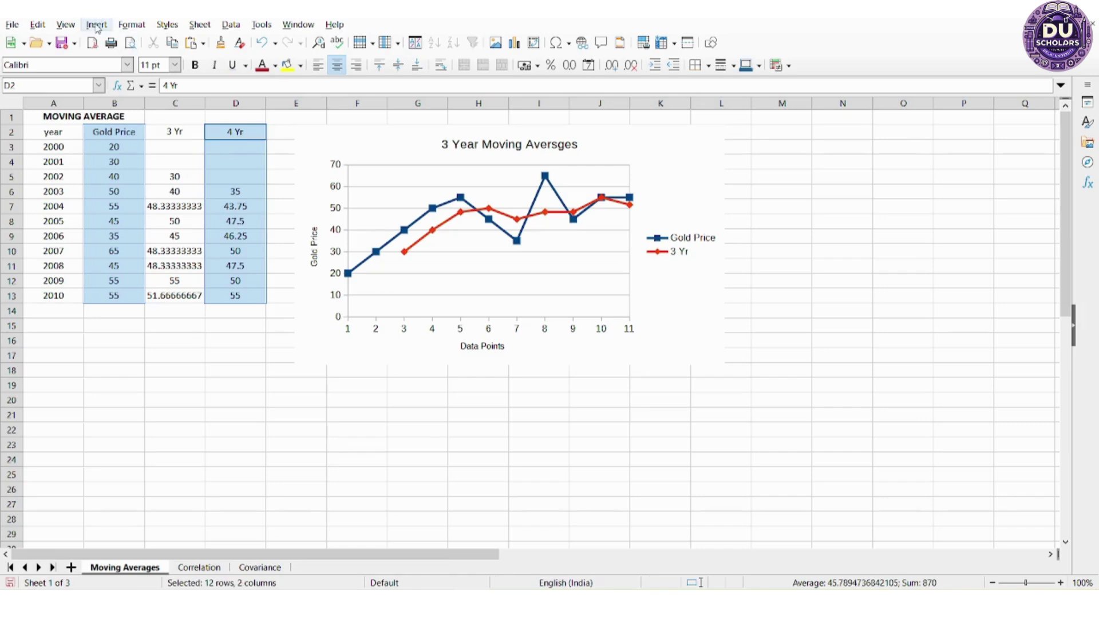
Check the Insert > Named Range list and close it empty.
{"action": "left_click", "coordinate": [96, 25]}
{"action": "left_click", "coordinate": [137, 153]}
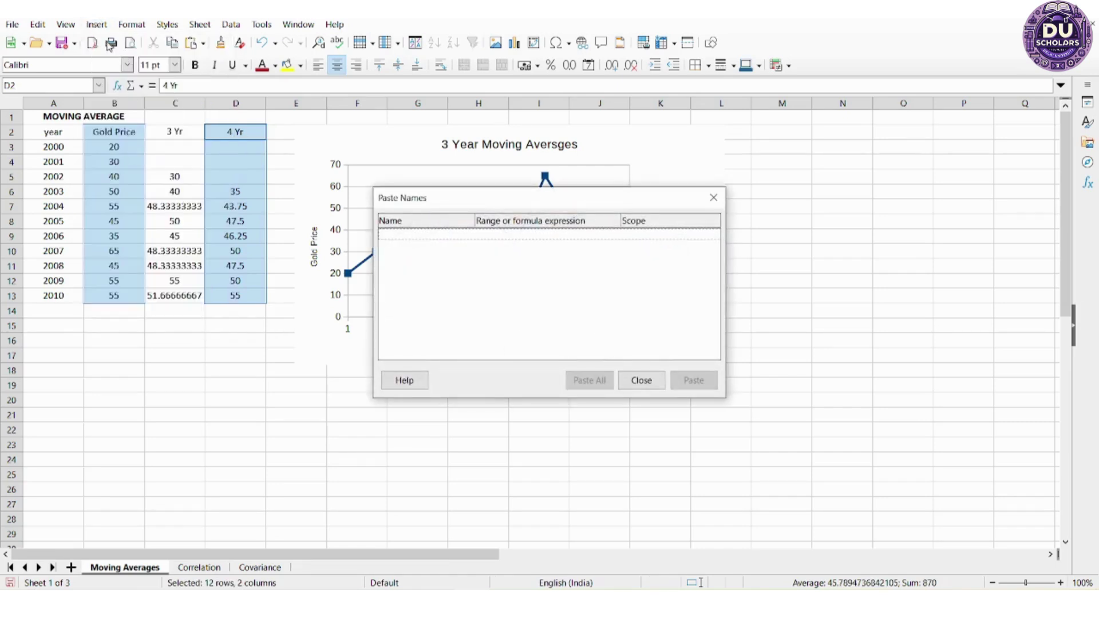
{"action": "left_click", "coordinate": [650, 383]}
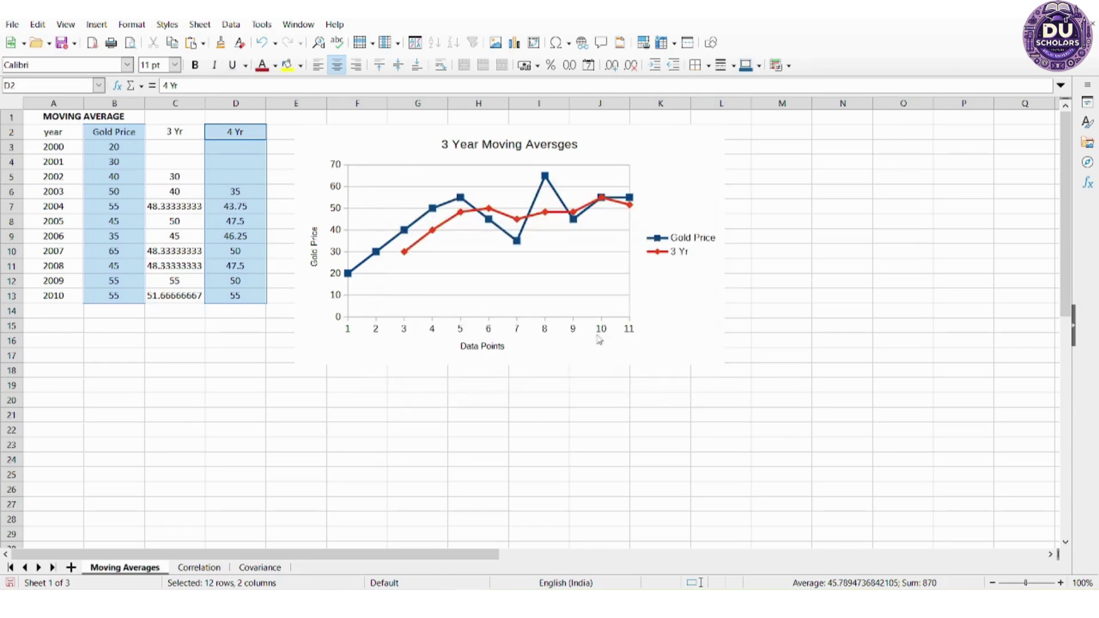
{"action": "left_click", "coordinate": [105, 27]}
Insert a Points and Lines line chart of Gold Price and 4 Yr averages.
{"action": "left_click", "coordinate": [117, 55]}
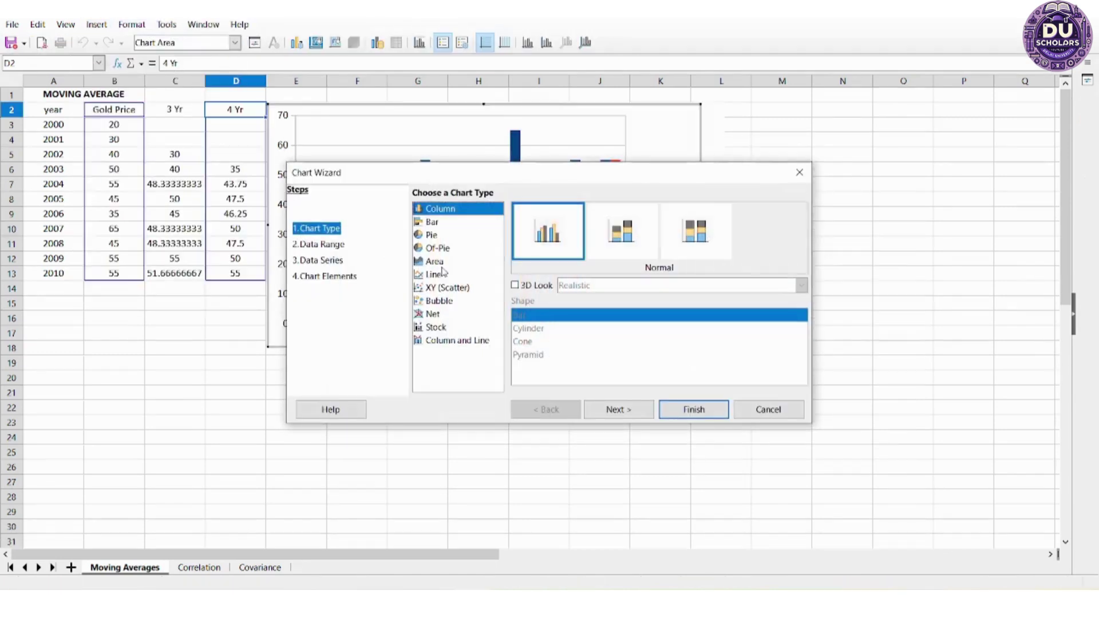
{"action": "left_click", "coordinate": [432, 274]}
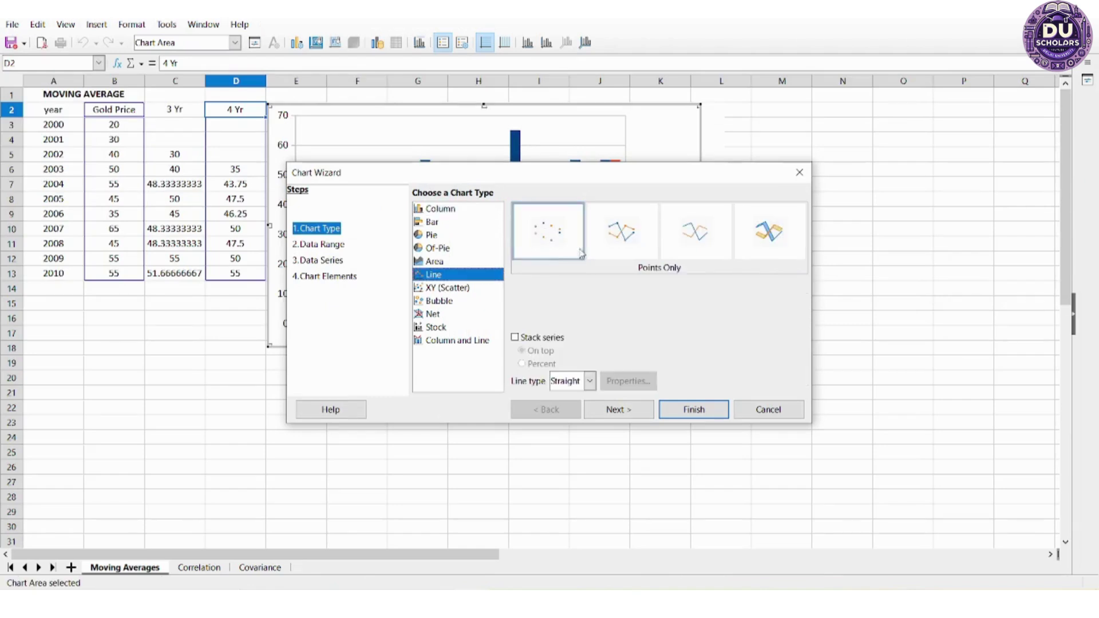
{"action": "left_click", "coordinate": [606, 237]}
{"action": "left_click", "coordinate": [713, 409]}
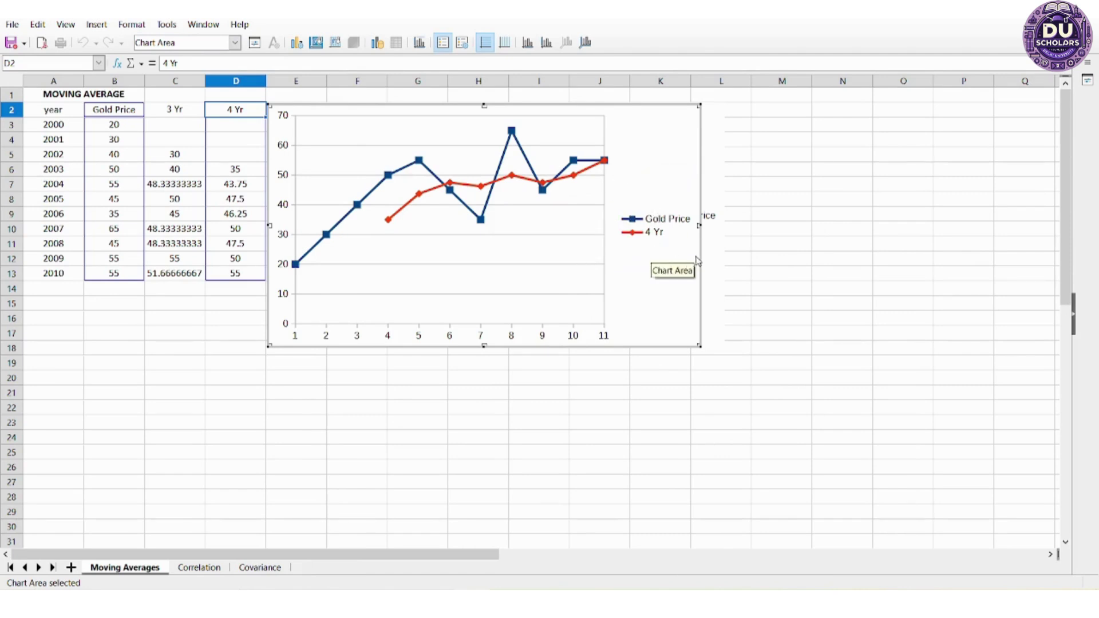
Position the 4 Yr chart below the first chart, skipping a trend line.
{"action": "left_click_drag", "start_coordinate": [701, 255], "coordinate": [716, 518]}
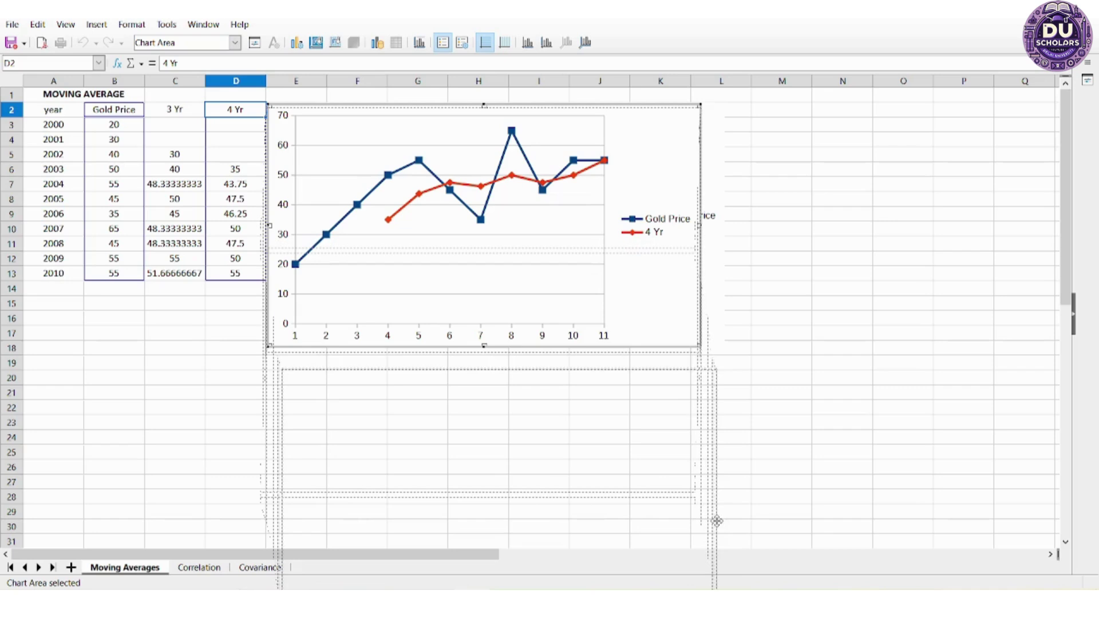
{"action": "left_click_drag", "start_coordinate": [716, 518], "coordinate": [711, 513]}
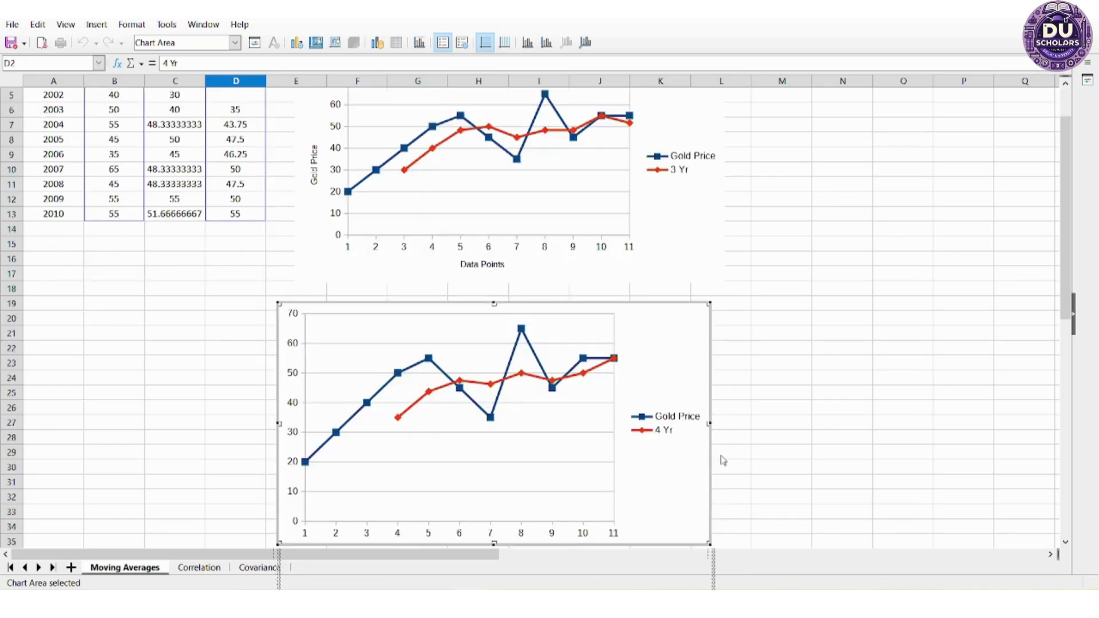
{"action": "right_click", "coordinate": [594, 373]}
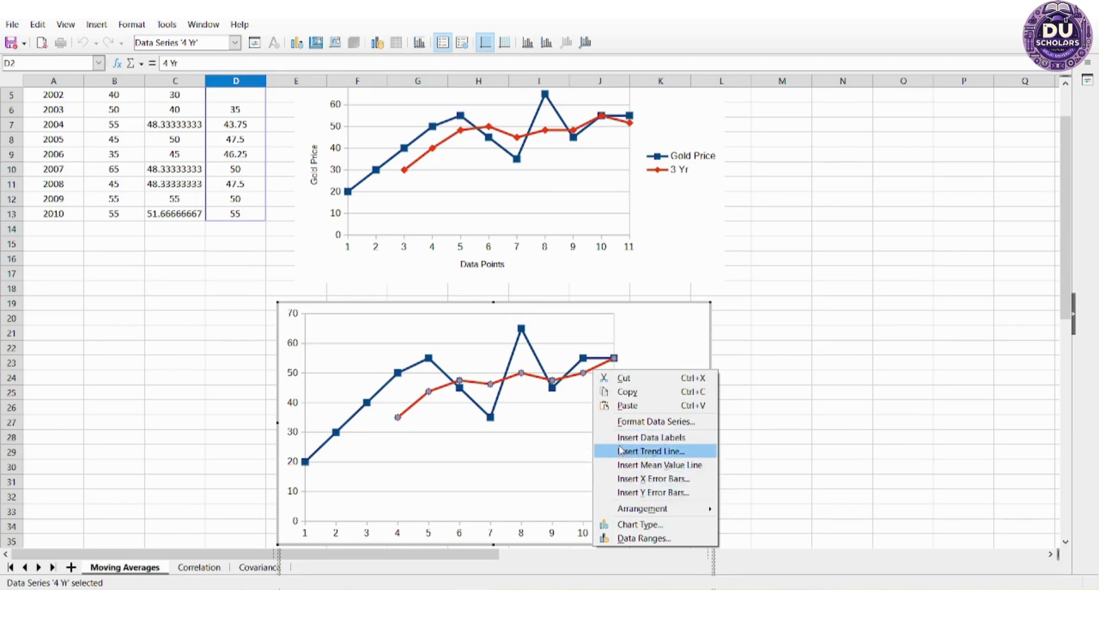
{"action": "left_click", "coordinate": [674, 369]}
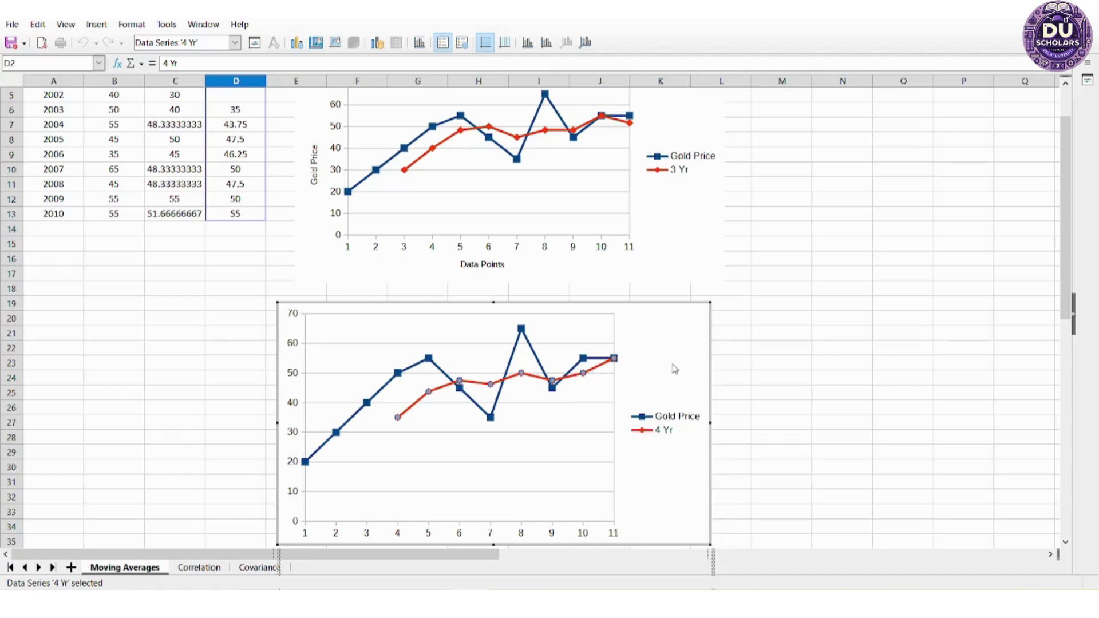
{"action": "left_click", "coordinate": [674, 368]}
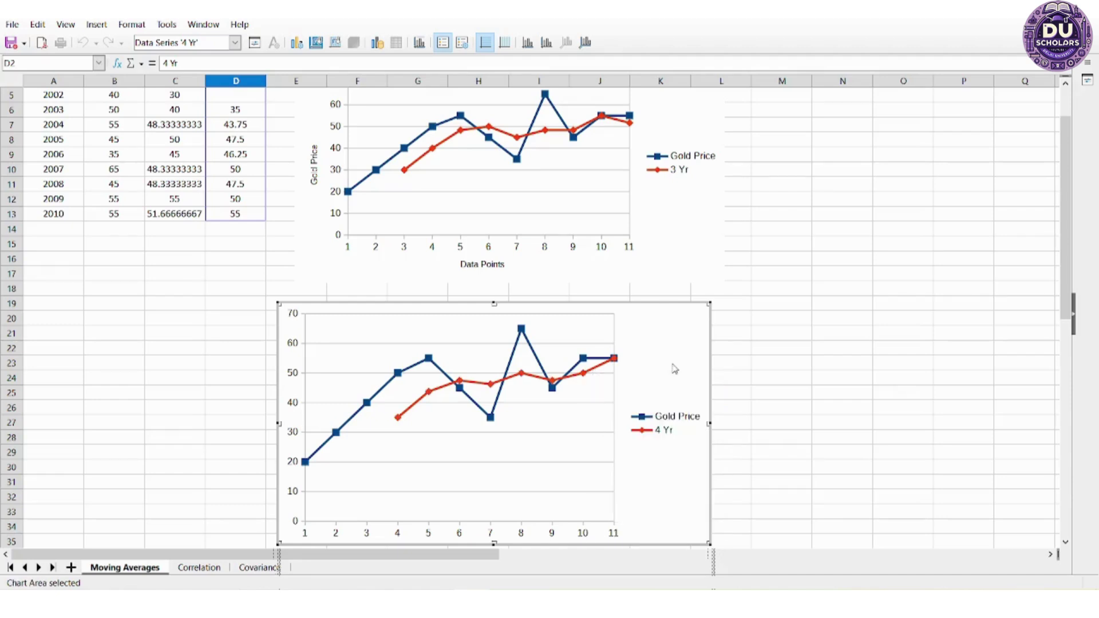
{"action": "left_click", "coordinate": [876, 252]}
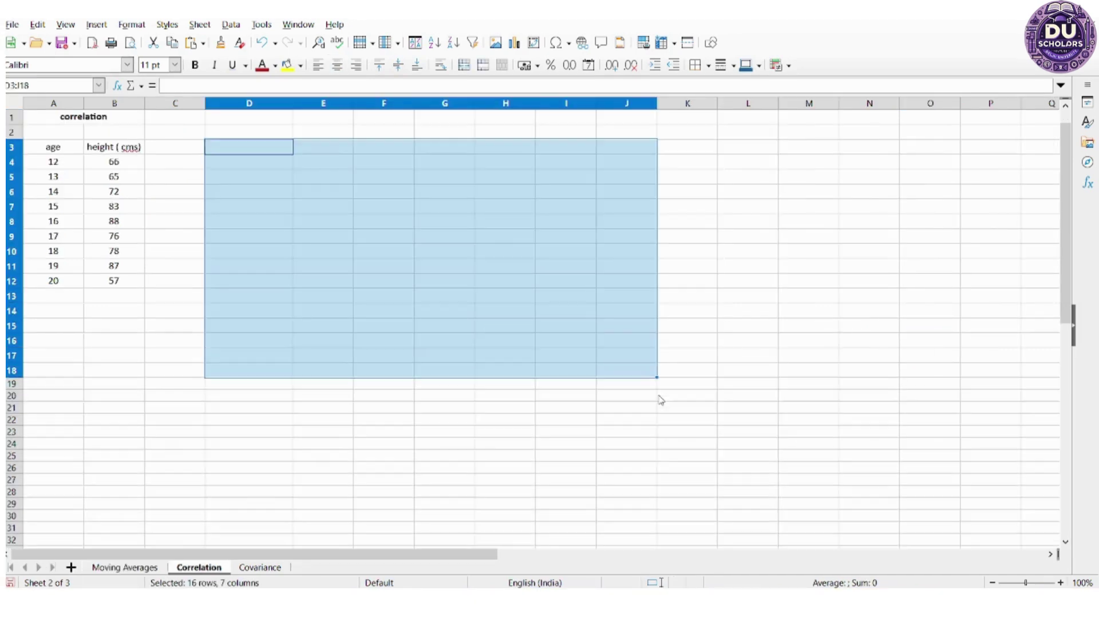
Make the age and height headings in A3:B3 bold.
{"action": "left_click", "coordinate": [351, 266]}
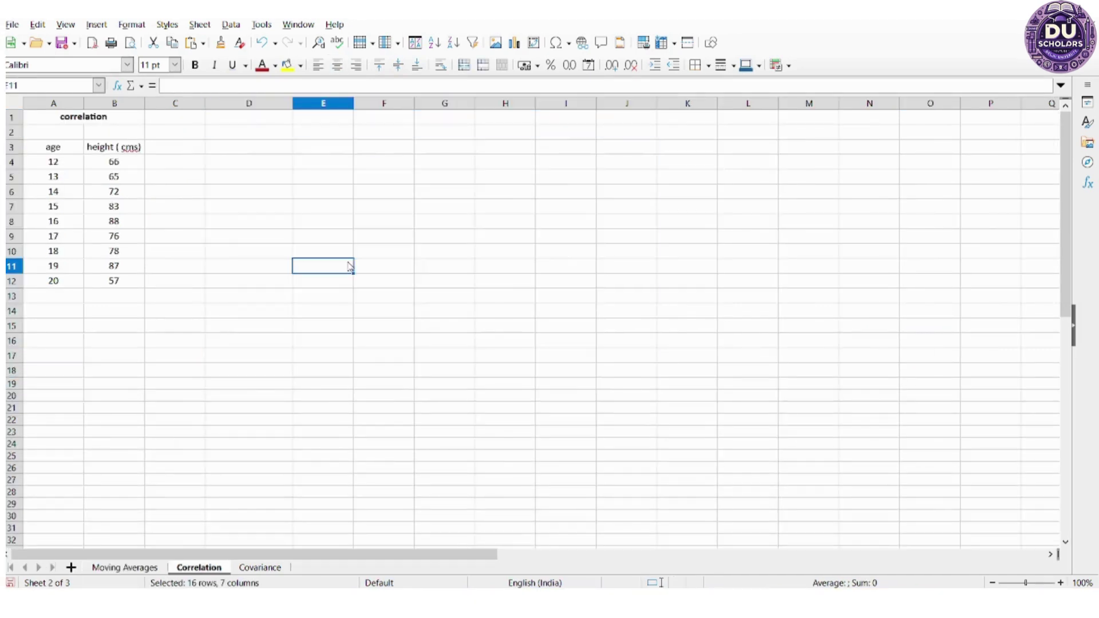
{"action": "left_click", "coordinate": [232, 150]}
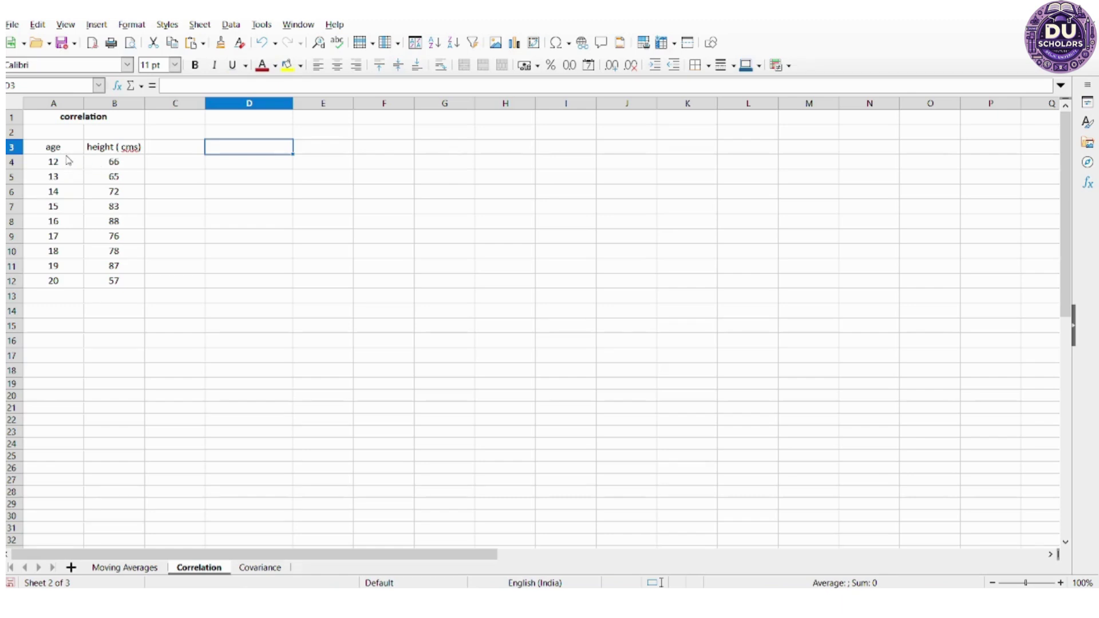
{"action": "left_click_drag", "start_coordinate": [54, 150], "coordinate": [114, 149]}
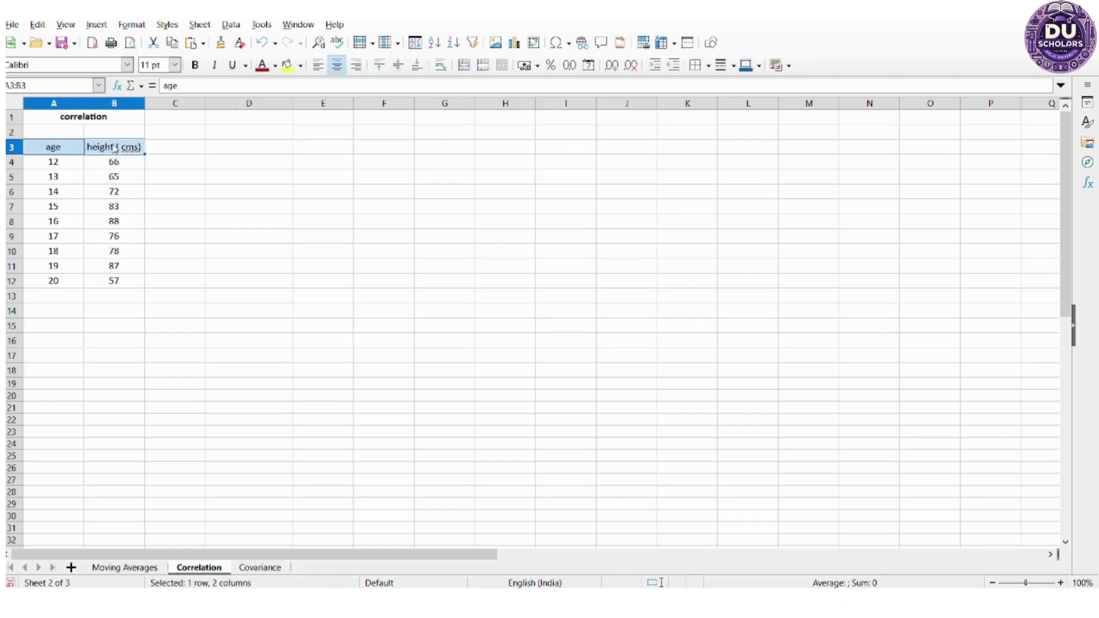
{"action": "key", "text": "ctrl+b"}
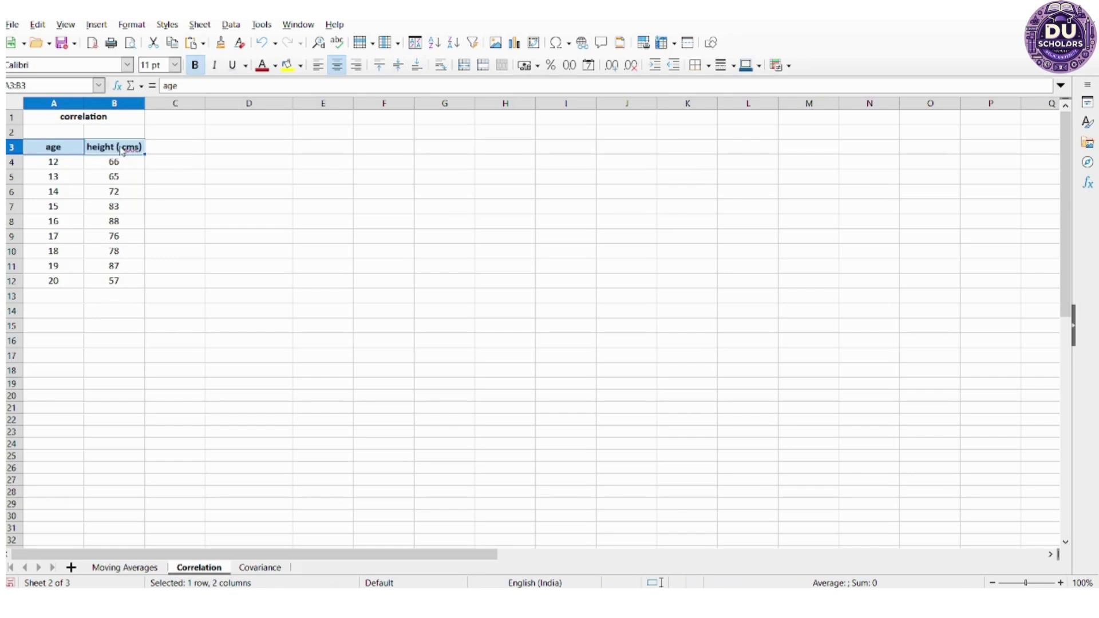
{"action": "left_click", "coordinate": [168, 168]}
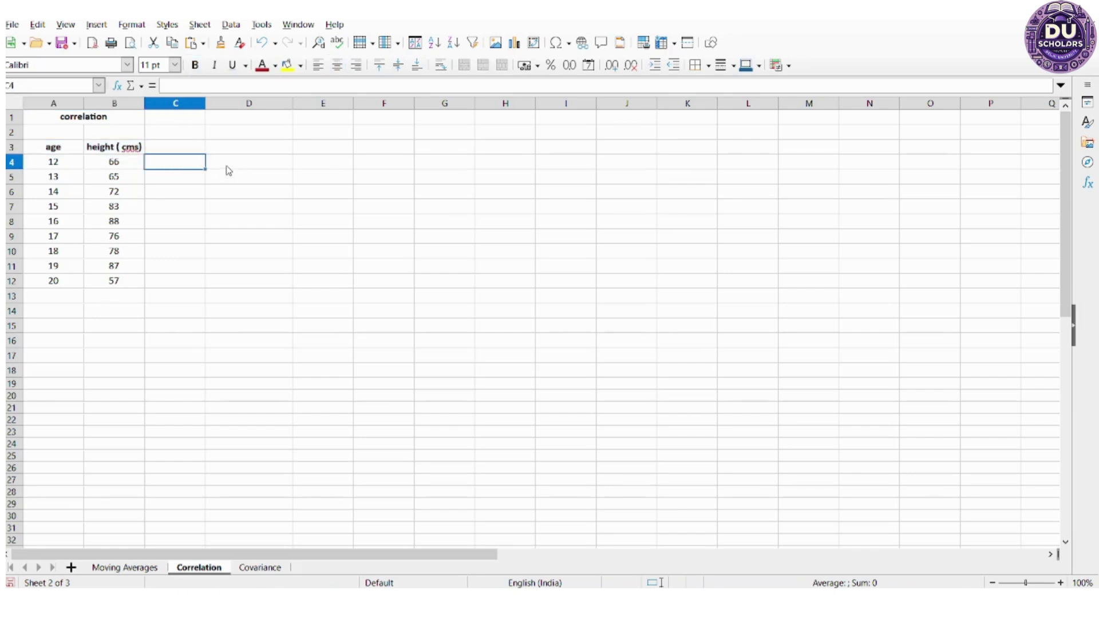
Select the age and height values A4:B12 and browse the Data > Statistics menu.
{"action": "left_click", "coordinate": [65, 167]}
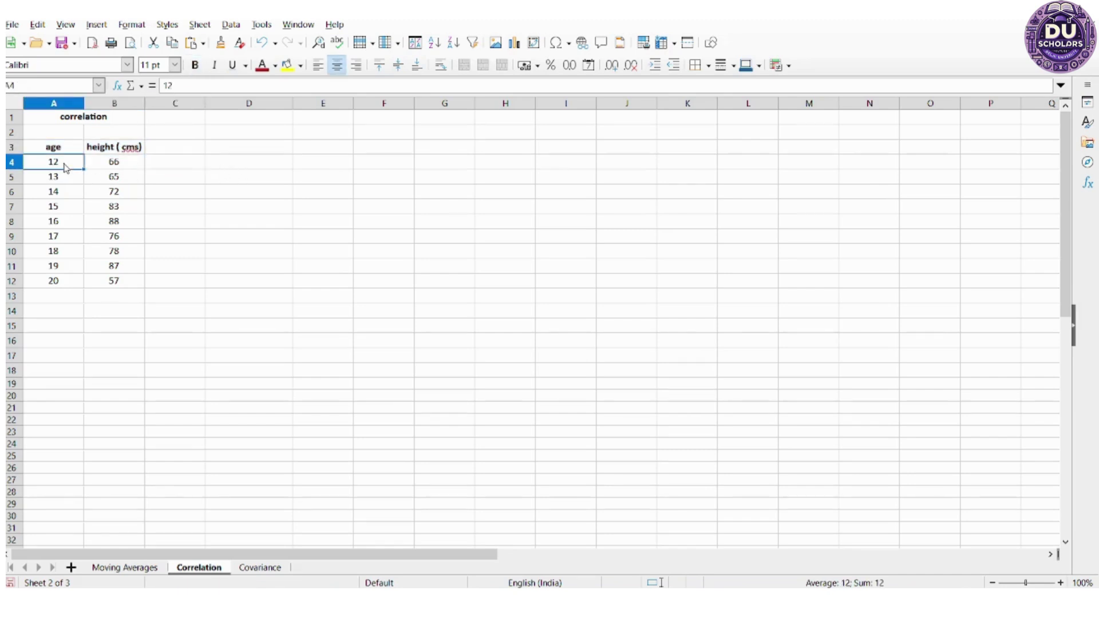
{"action": "key", "text": "shift+Right"}
{"action": "key", "text": "ctrl+shift+Down"}
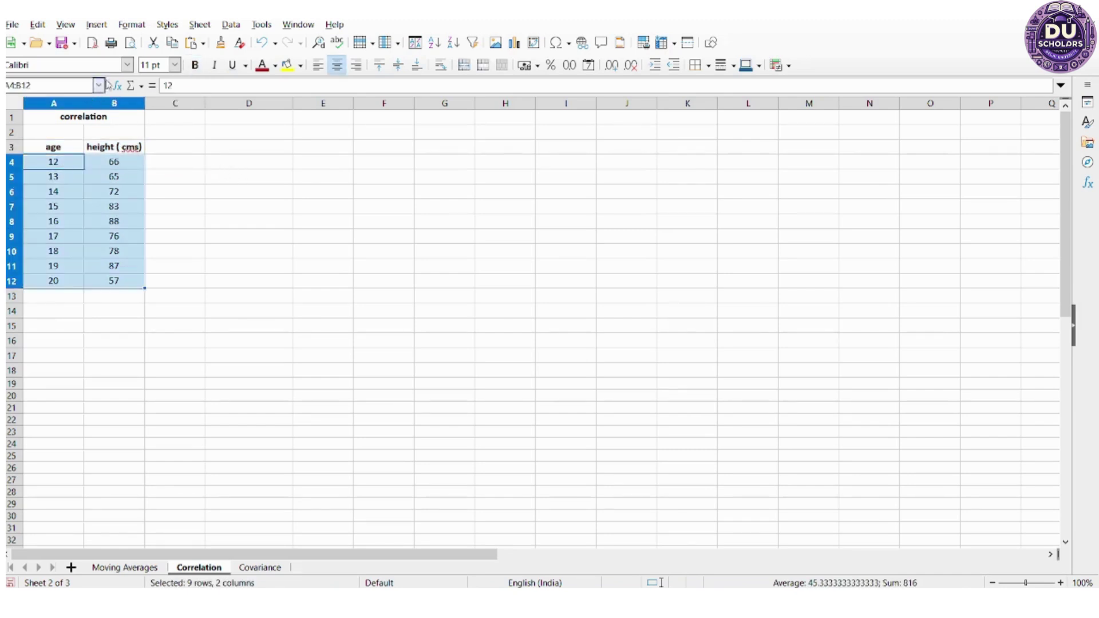
{"action": "left_click", "coordinate": [225, 26]}
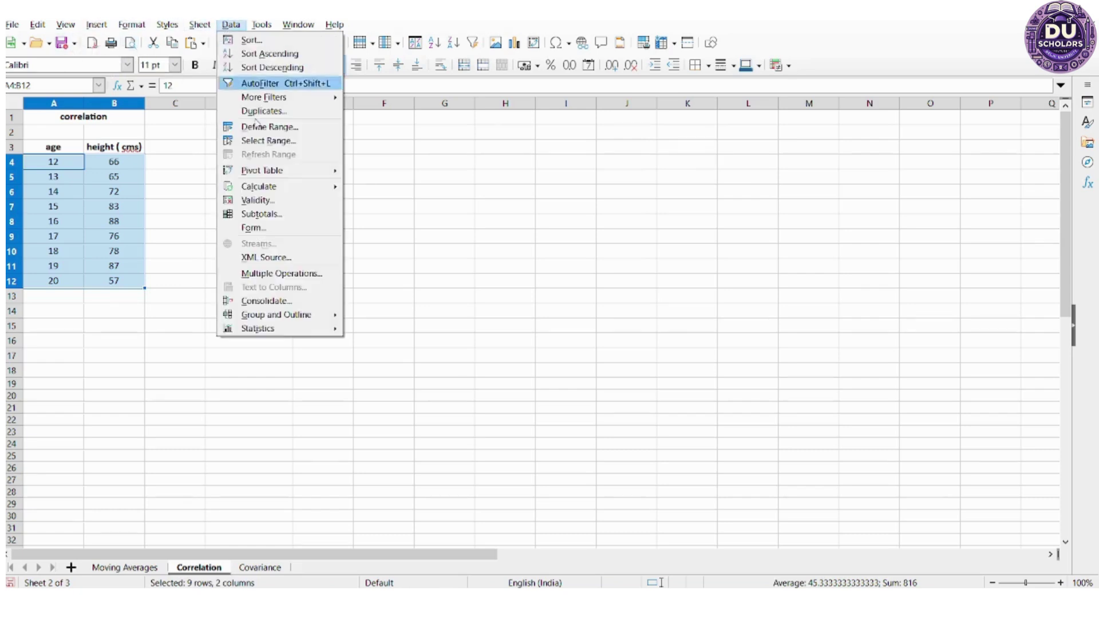
{"action": "mouse_move", "coordinate": [258, 328]}
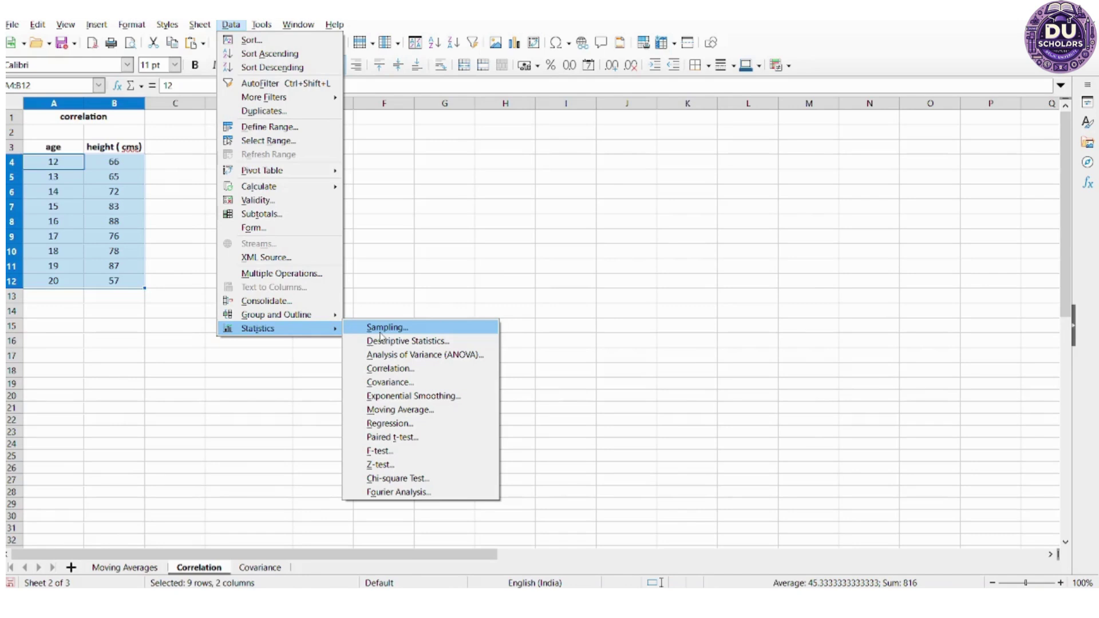
{"action": "left_click", "coordinate": [442, 298]}
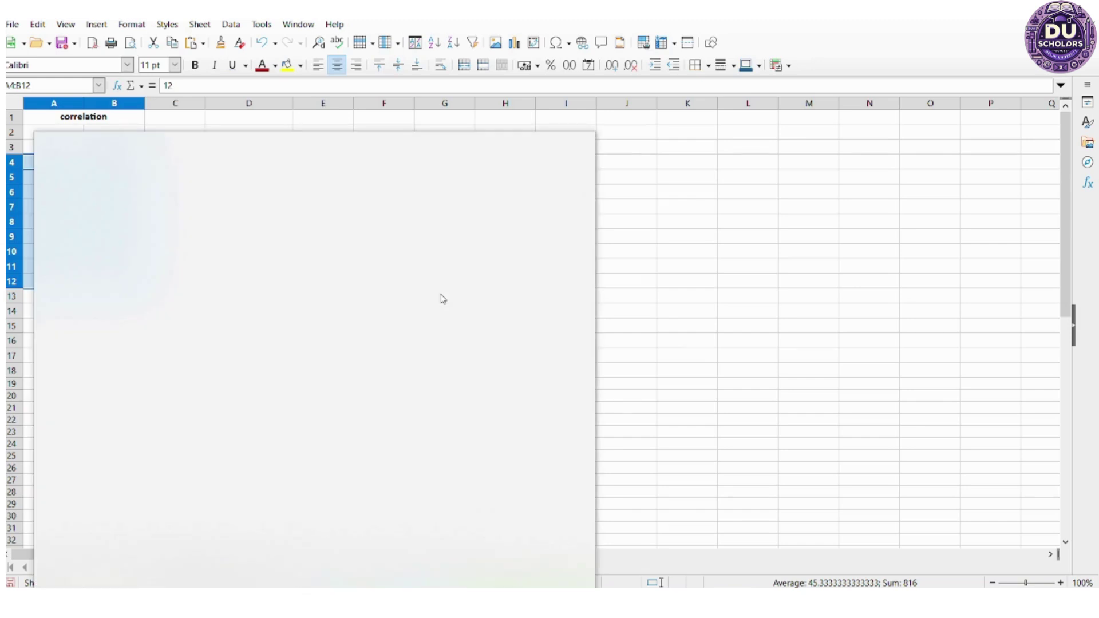
Search 'exce' in Windows Search and launch Microsoft Excel 2010.
{"action": "type", "text": "exce"}
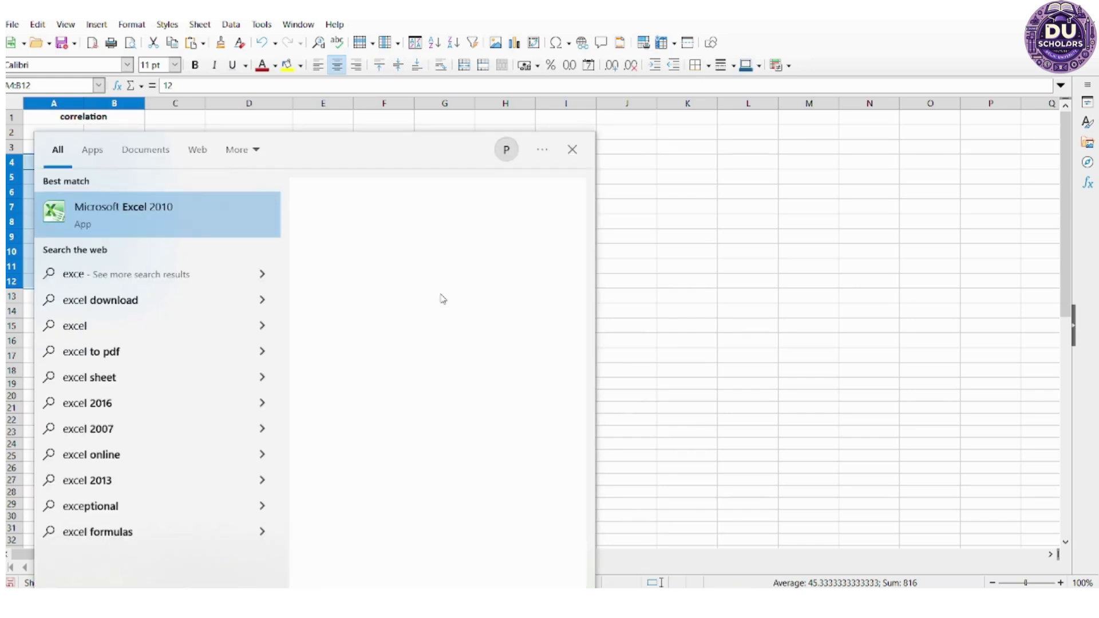
{"action": "key", "text": "Return"}
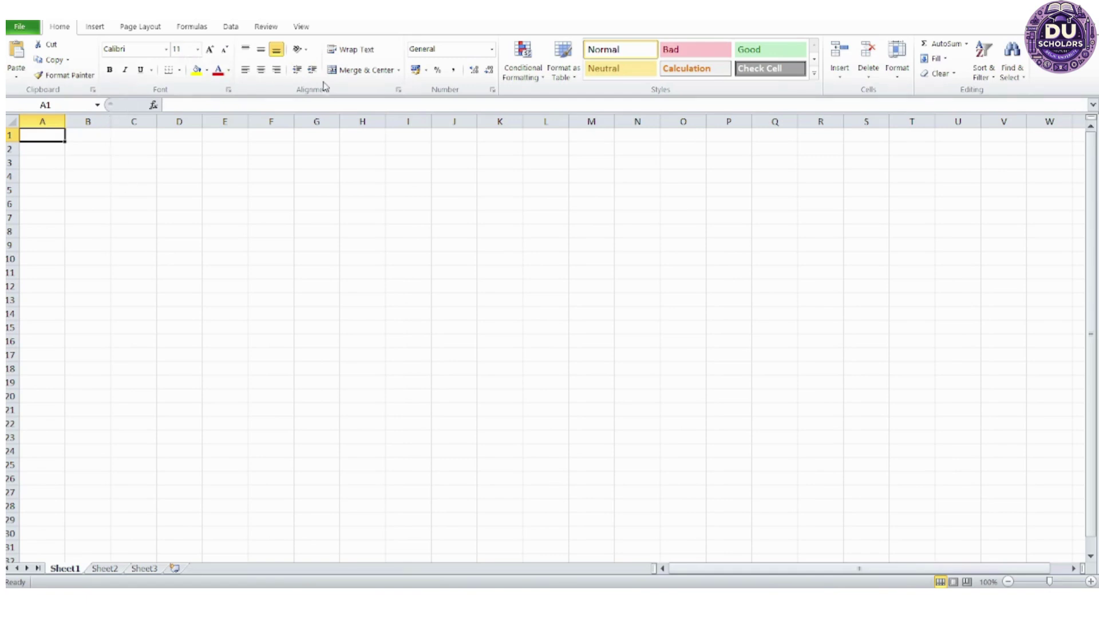
Enable the Analysis ToolPak add-in through Excel Options > Add-Ins.
{"action": "left_click", "coordinate": [14, 29]}
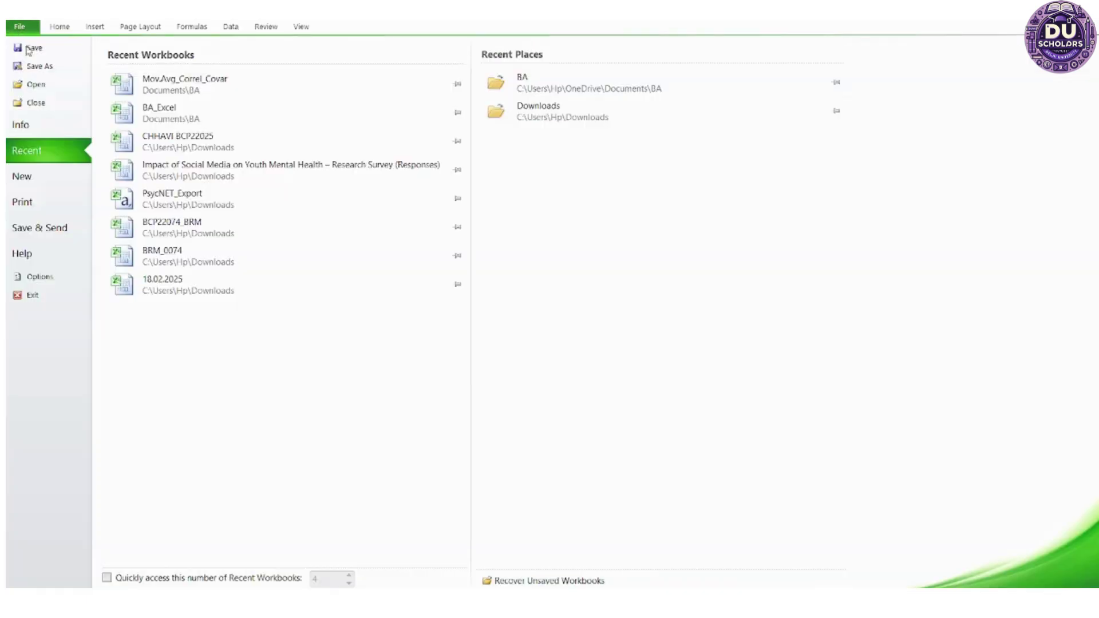
{"action": "left_click", "coordinate": [24, 280]}
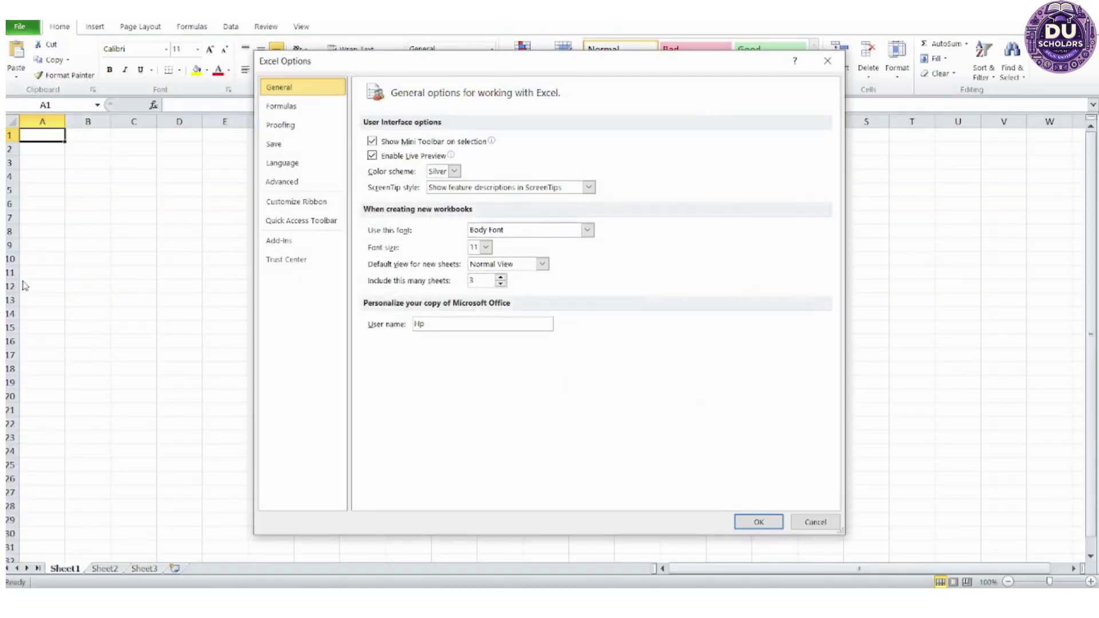
{"action": "left_click", "coordinate": [294, 248]}
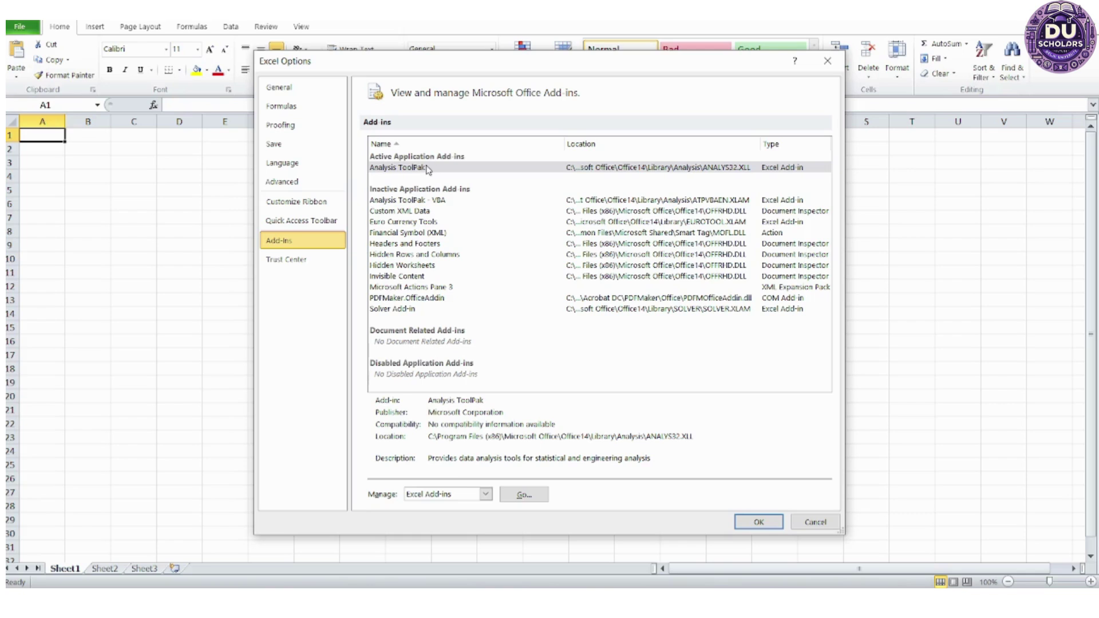
{"action": "left_click", "coordinate": [426, 169]}
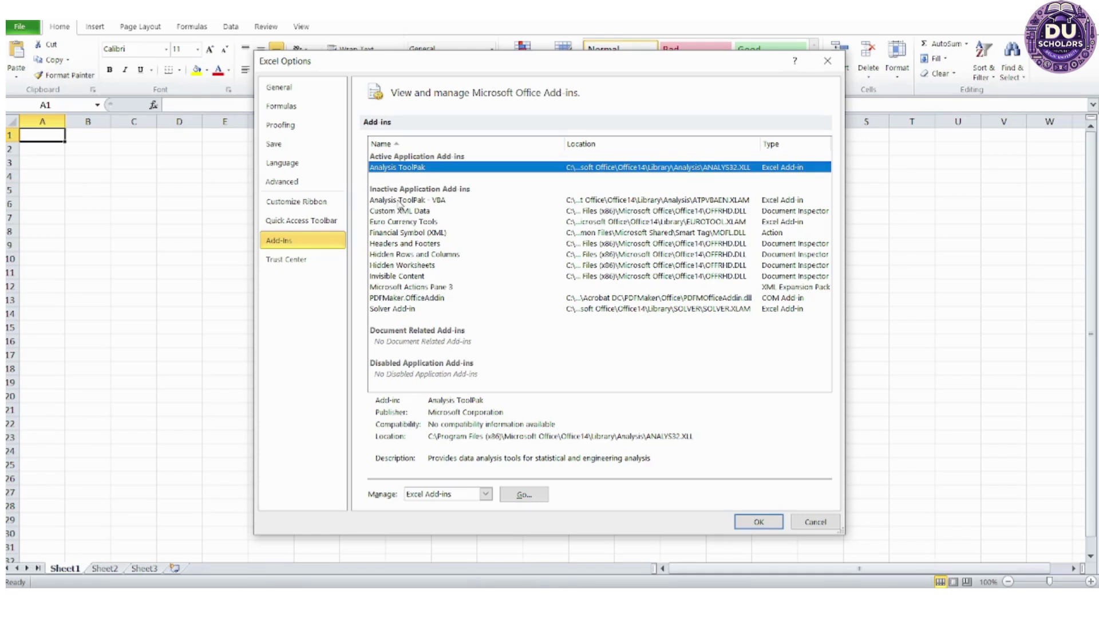
{"action": "left_click", "coordinate": [400, 202]}
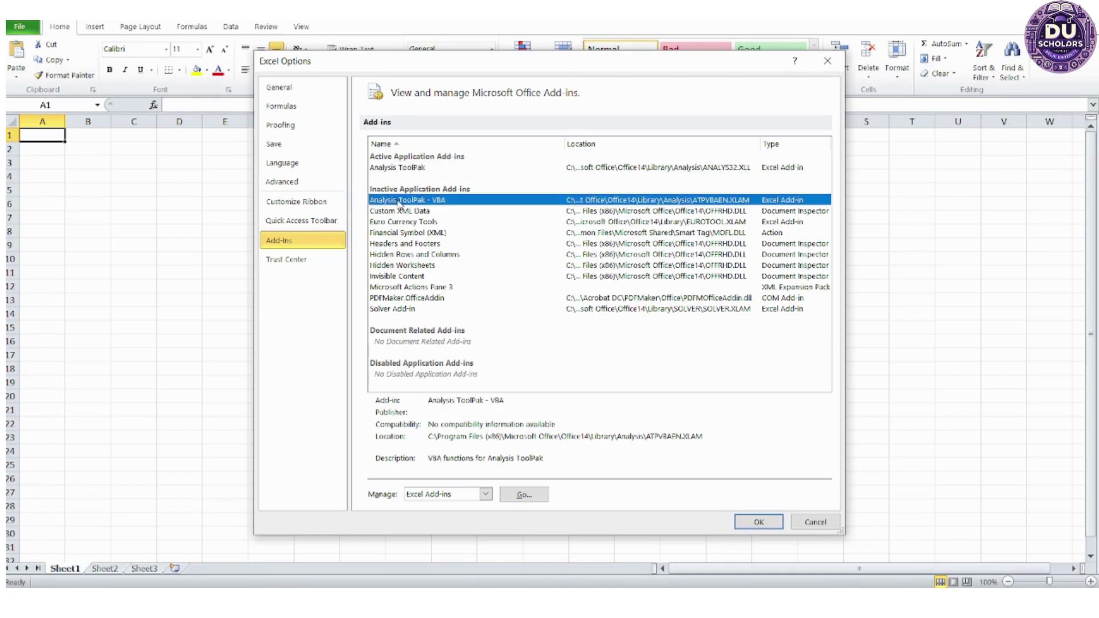
{"action": "left_click", "coordinate": [522, 496]}
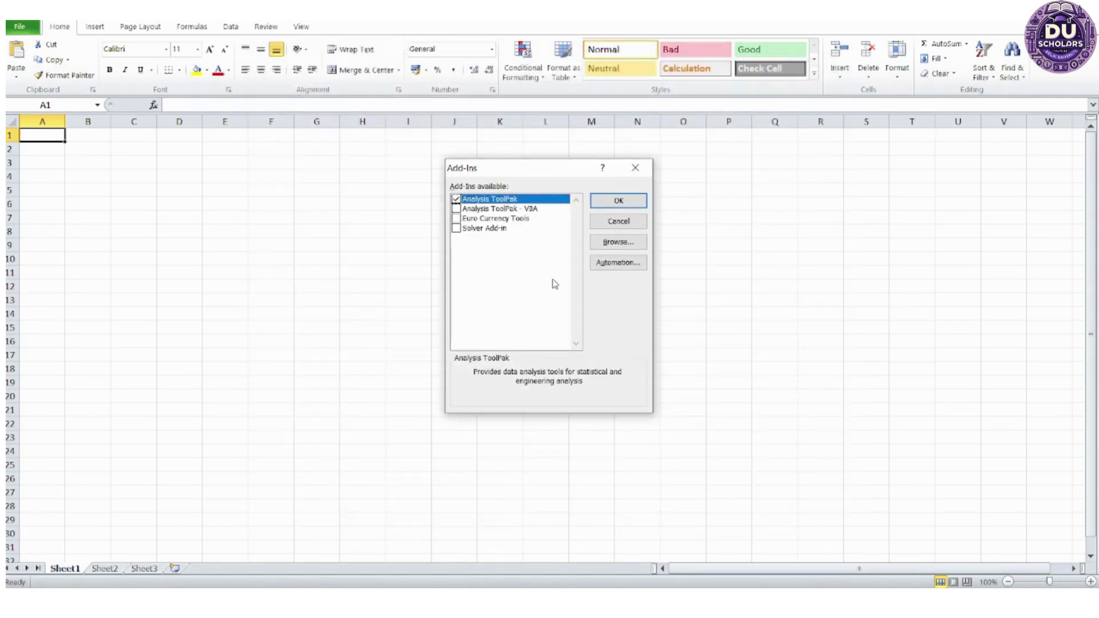
{"action": "left_click", "coordinate": [606, 201]}
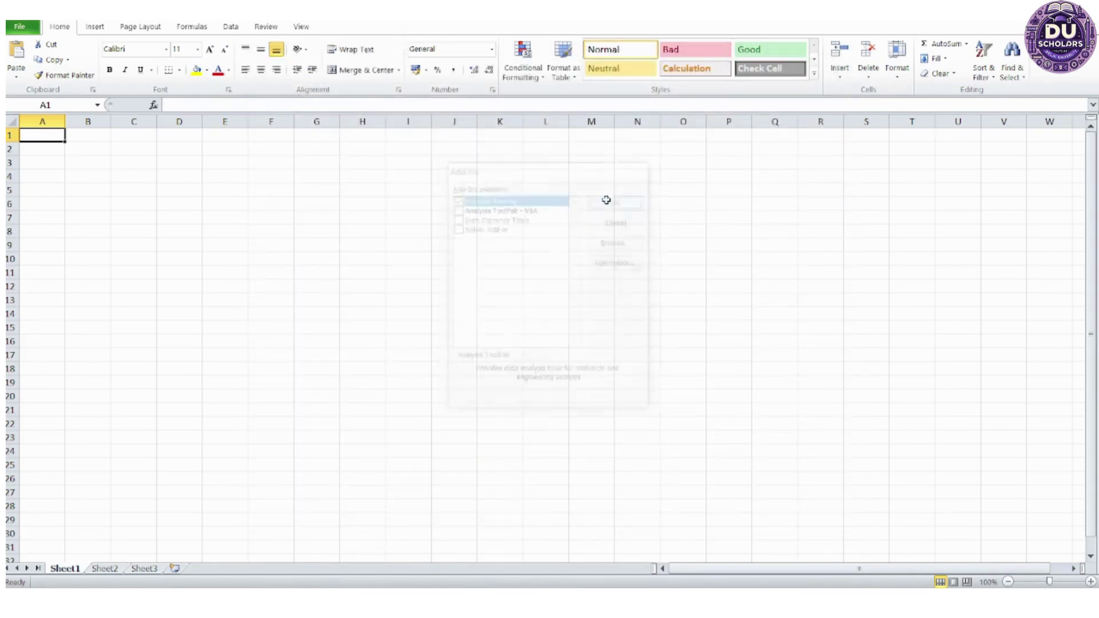
{"action": "left_click", "coordinate": [229, 29]}
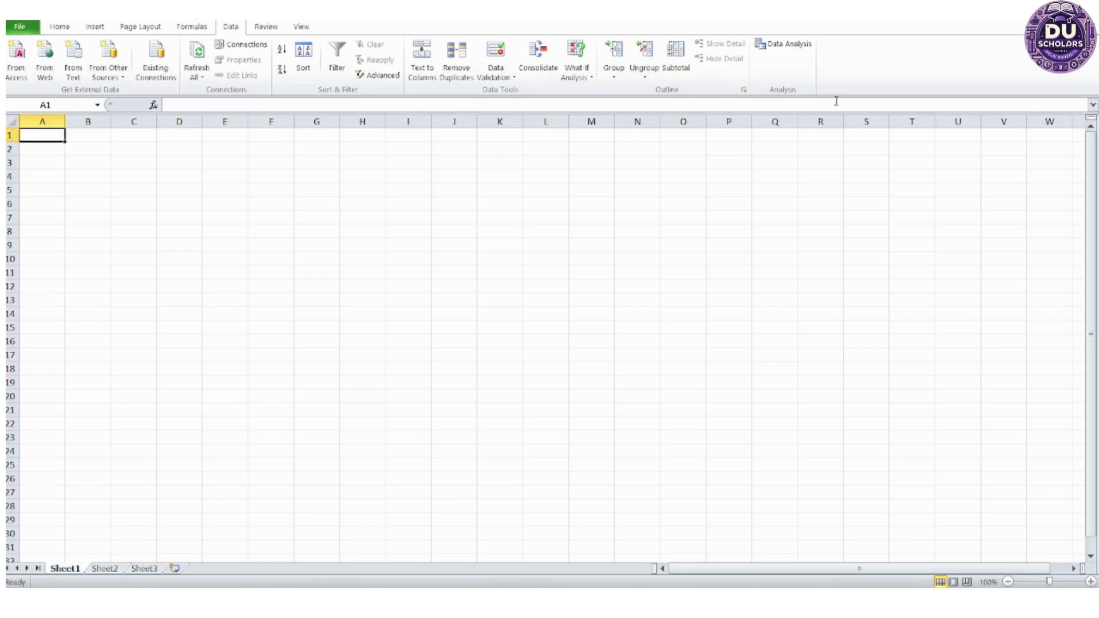
Browse Excel's Data Analysis tool list and close it without running any tool.
{"action": "left_click", "coordinate": [767, 45]}
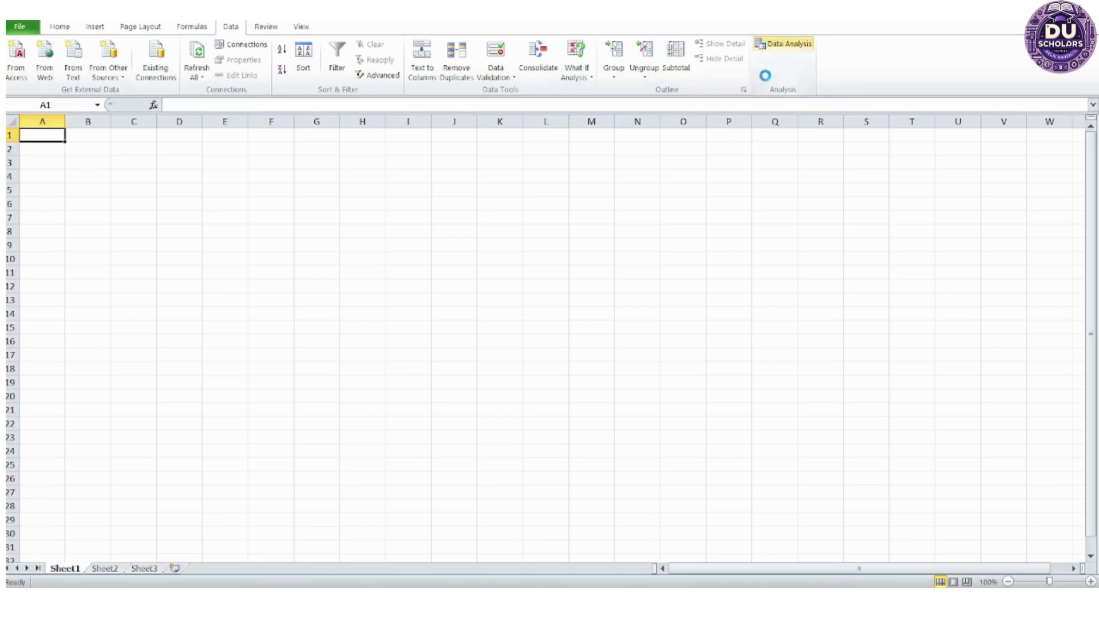
{"action": "scroll", "coordinate": [532, 286], "scroll_direction": "up", "scroll_amount": 3}
{"action": "scroll", "coordinate": [533, 286], "scroll_direction": "down", "scroll_amount": 1}
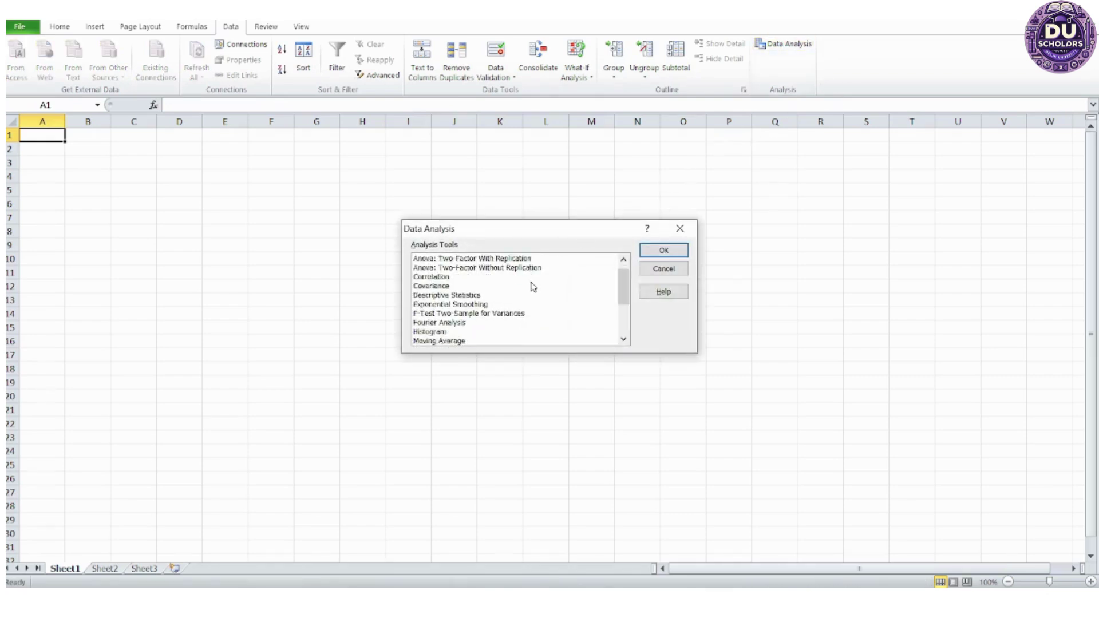
{"action": "scroll", "coordinate": [533, 287], "scroll_direction": "up", "scroll_amount": 1}
{"action": "scroll", "coordinate": [532, 282], "scroll_direction": "down", "scroll_amount": 3}
{"action": "left_click", "coordinate": [532, 279]}
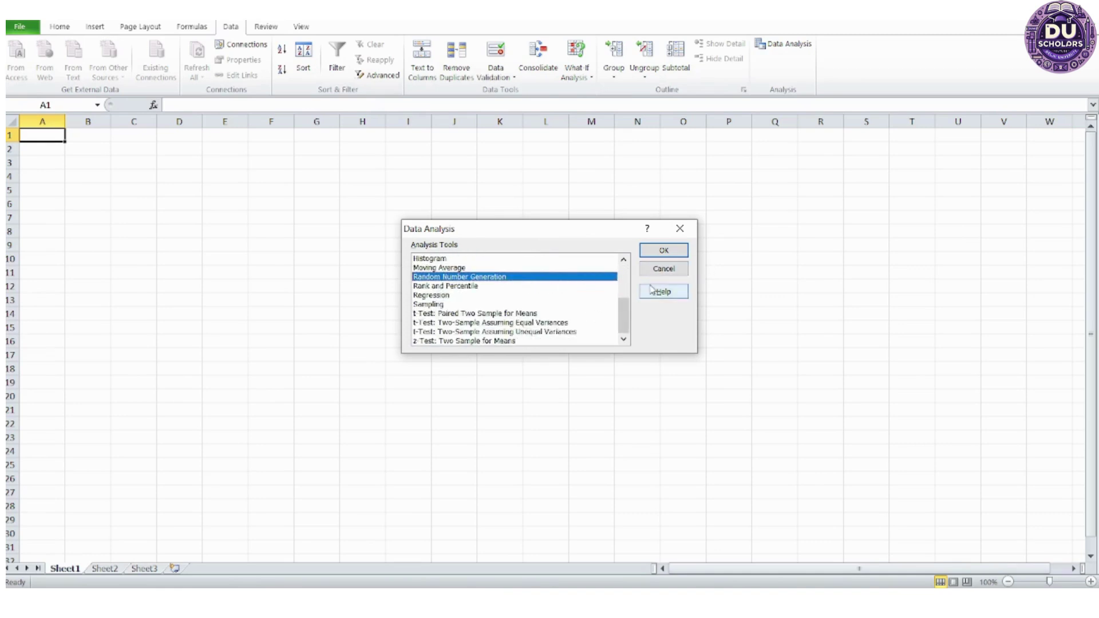
{"action": "left_click", "coordinate": [664, 269]}
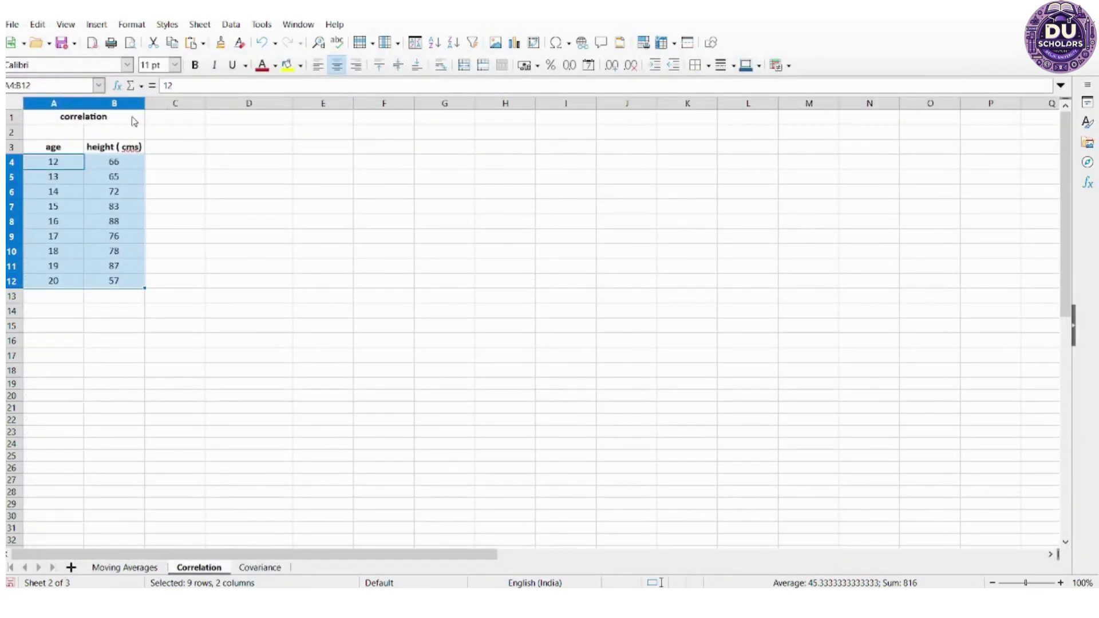
Run a Correlation analysis on the age and height data with results at D4.
{"action": "left_click", "coordinate": [236, 27]}
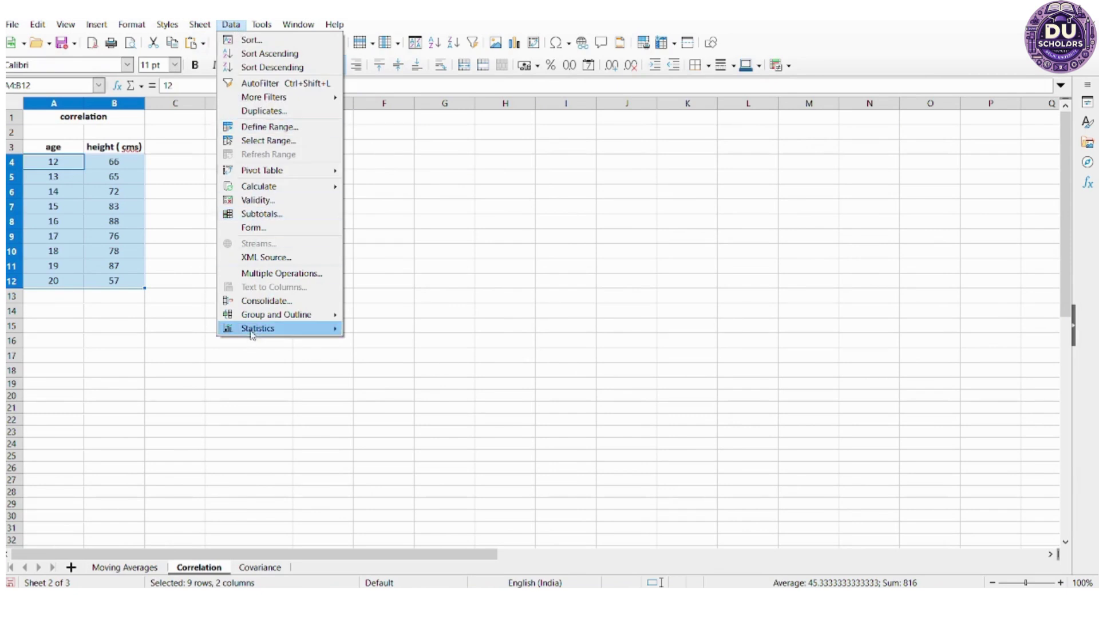
{"action": "mouse_move", "coordinate": [258, 328]}
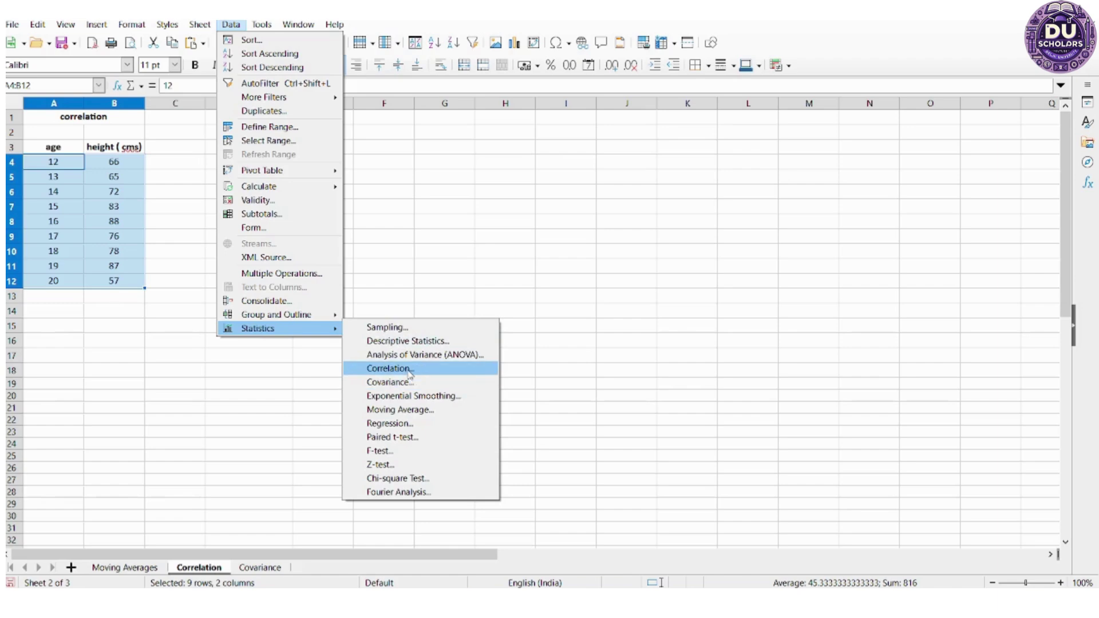
{"action": "left_click", "coordinate": [410, 372]}
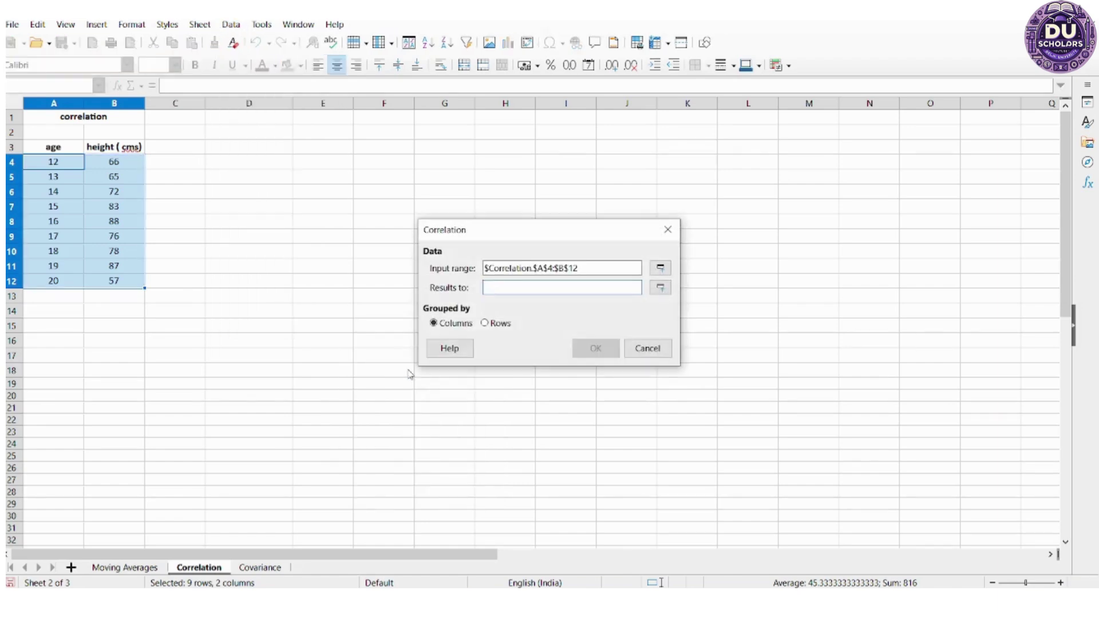
{"action": "left_click", "coordinate": [245, 164]}
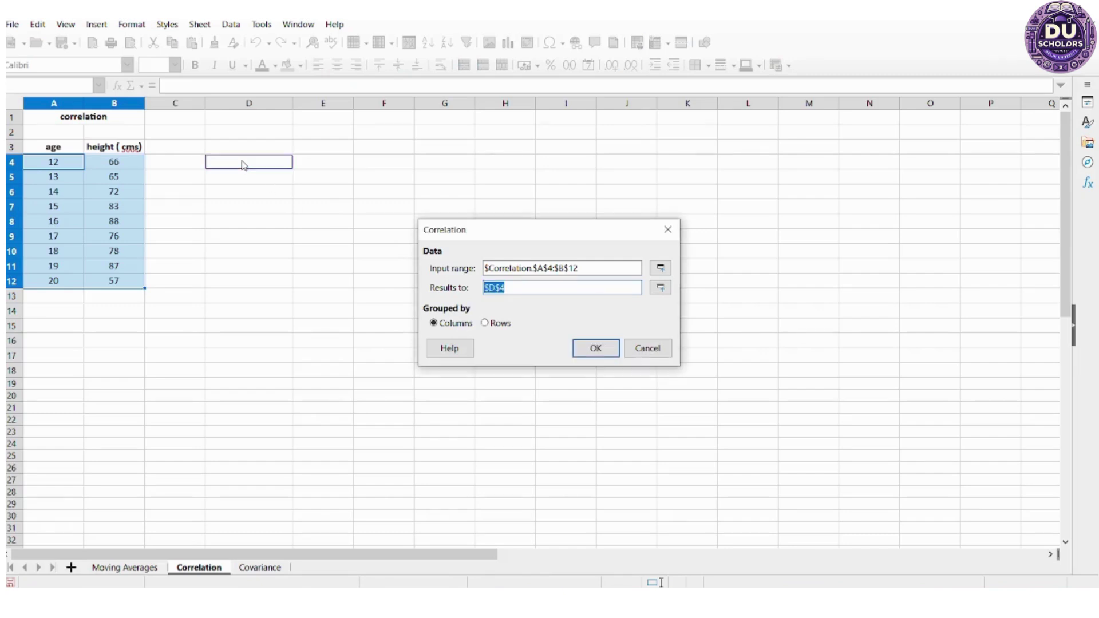
{"action": "left_click", "coordinate": [587, 351]}
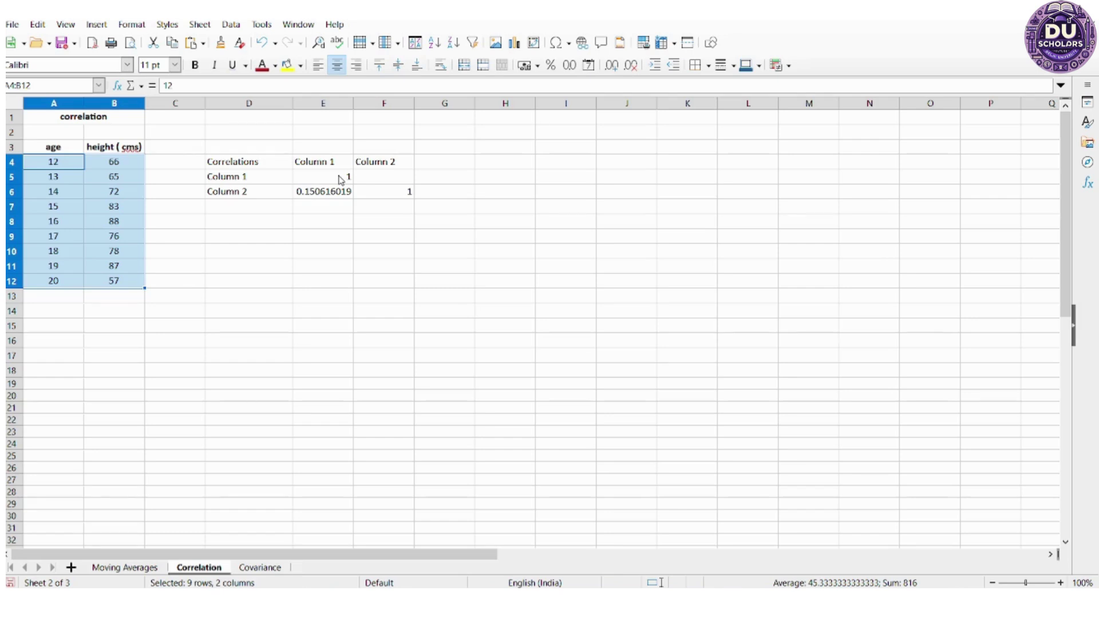
Review the correlation table, then select the age and height values A4:B12.
{"action": "left_click", "coordinate": [442, 178]}
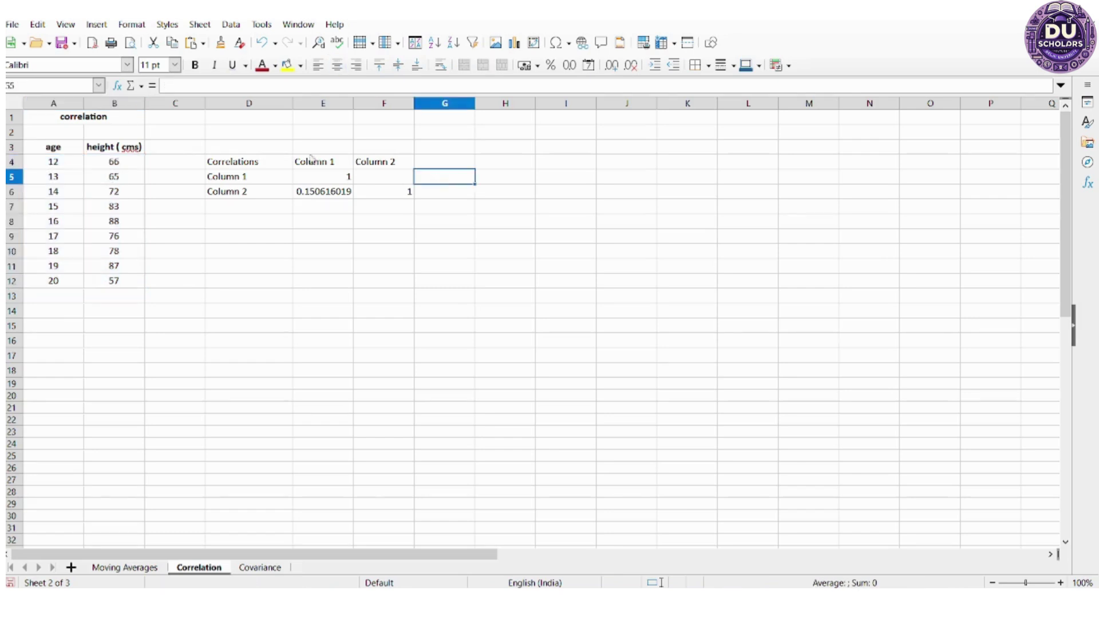
{"action": "left_click", "coordinate": [253, 166]}
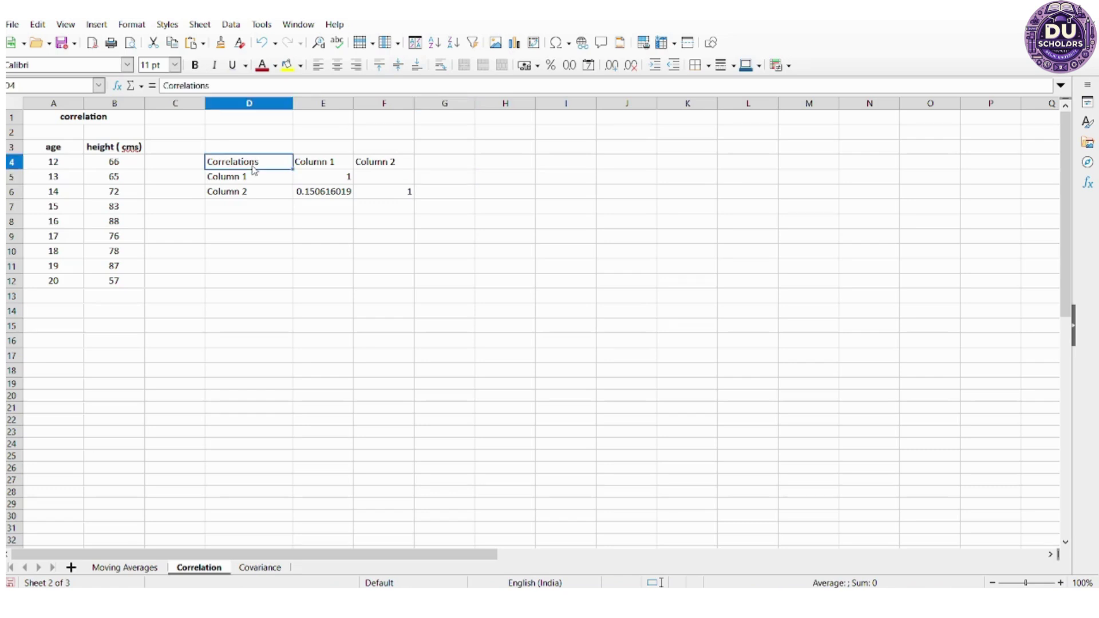
{"action": "key", "text": "Down"}
{"action": "key", "text": "Down"}
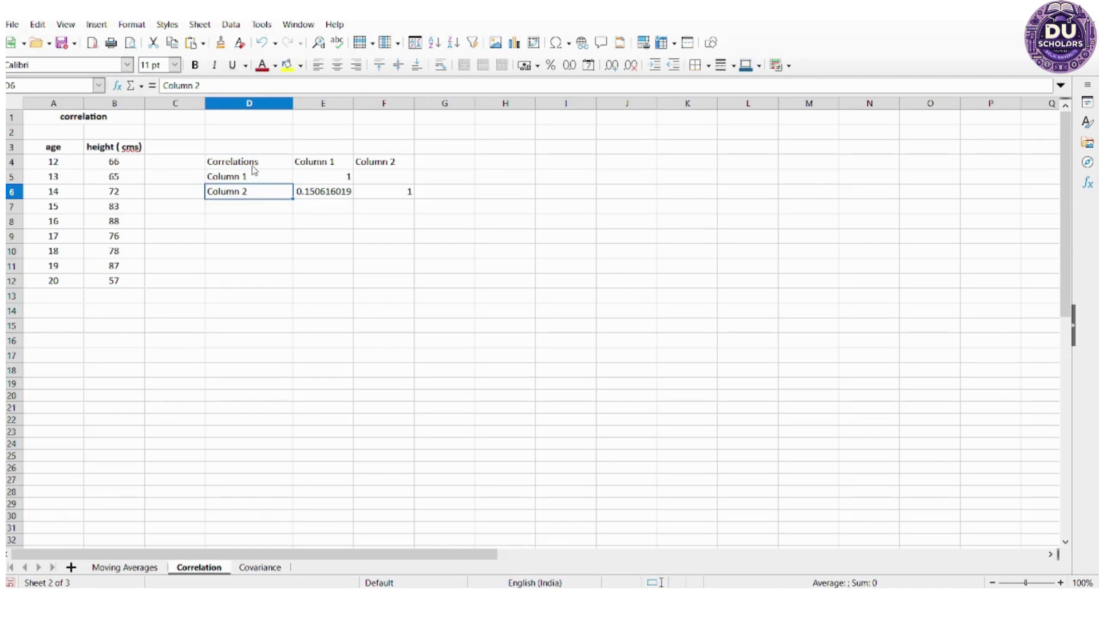
{"action": "key", "text": "Down"}
{"action": "key", "text": "Left"}
{"action": "key", "text": "Left"}
{"action": "key", "text": "Up"}
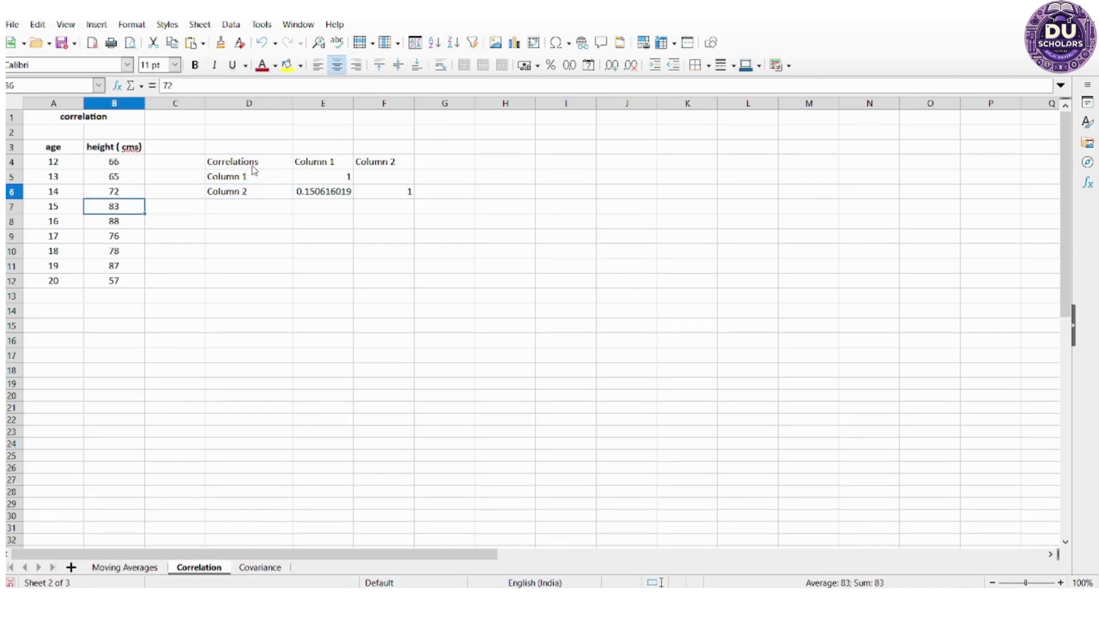
{"action": "key", "text": "Up"}
{"action": "key", "text": "Up"}
{"action": "key", "text": "Left"}
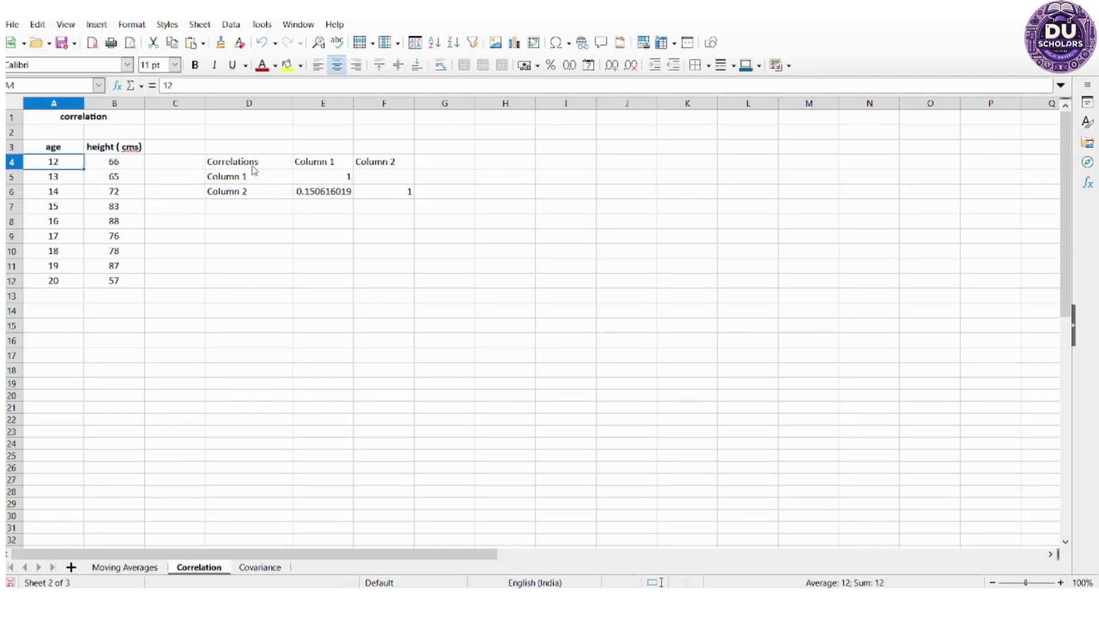
{"action": "key", "text": "shift+Right"}
{"action": "key", "text": "ctrl+shift+Down"}
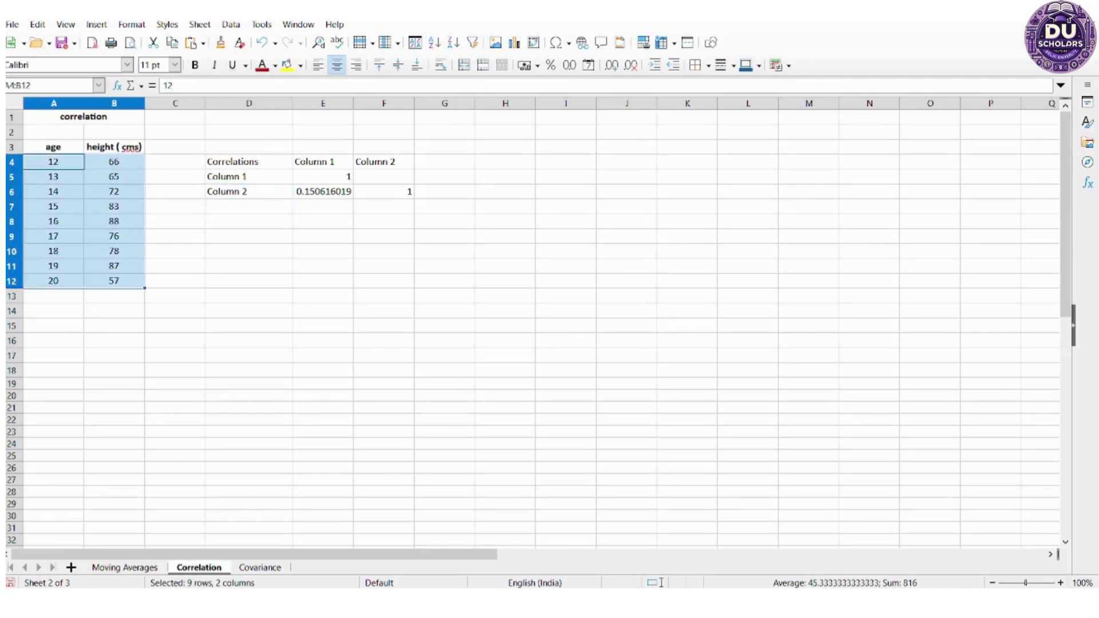
Compute Descriptive Statistics for age and height with output starting at D9.
{"action": "left_click", "coordinate": [226, 27]}
{"action": "mouse_move", "coordinate": [257, 328]}
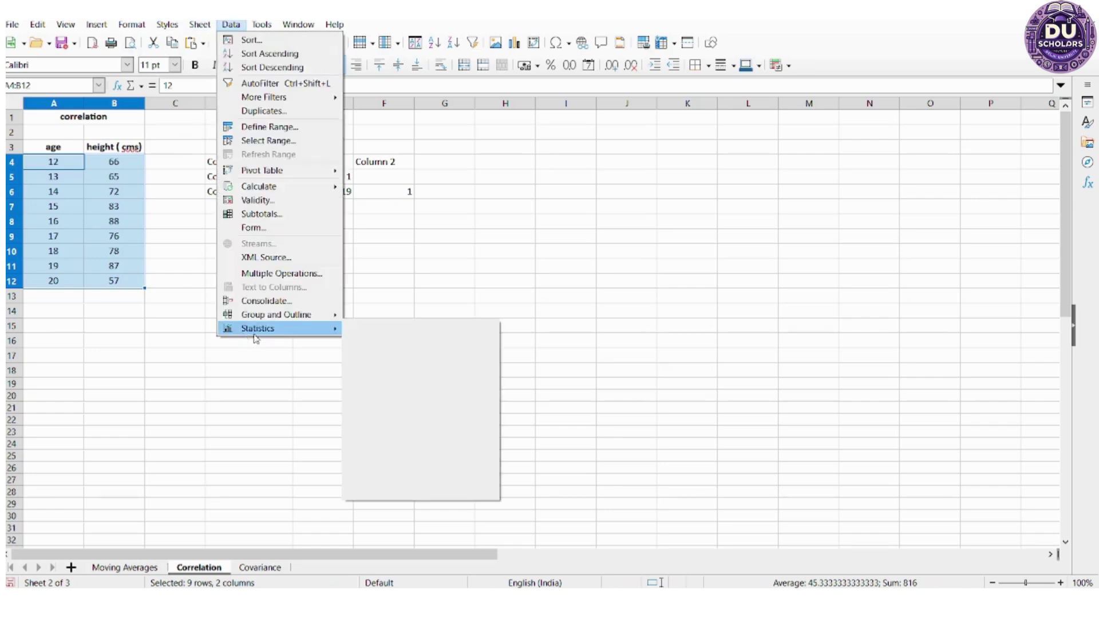
{"action": "left_click", "coordinate": [377, 341]}
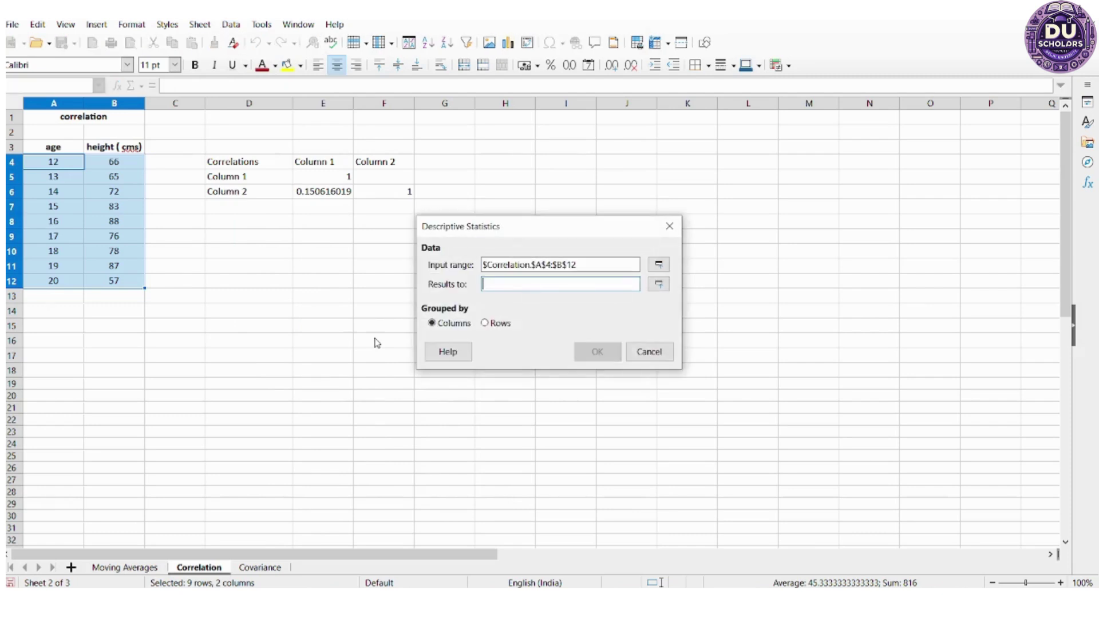
{"action": "left_click", "coordinate": [227, 241]}
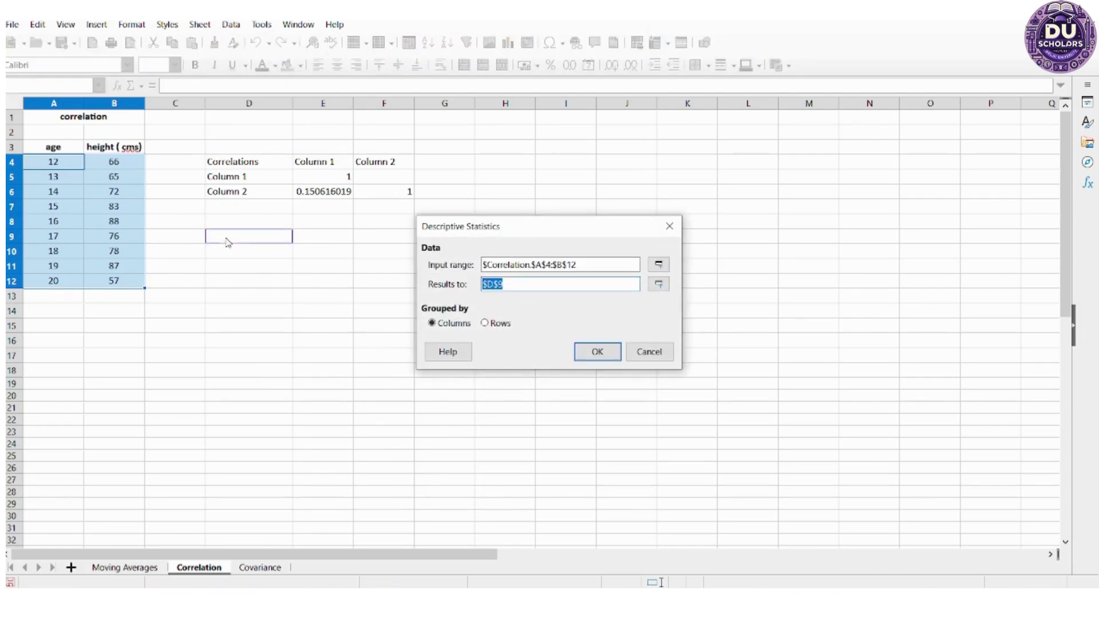
{"action": "left_click", "coordinate": [593, 348]}
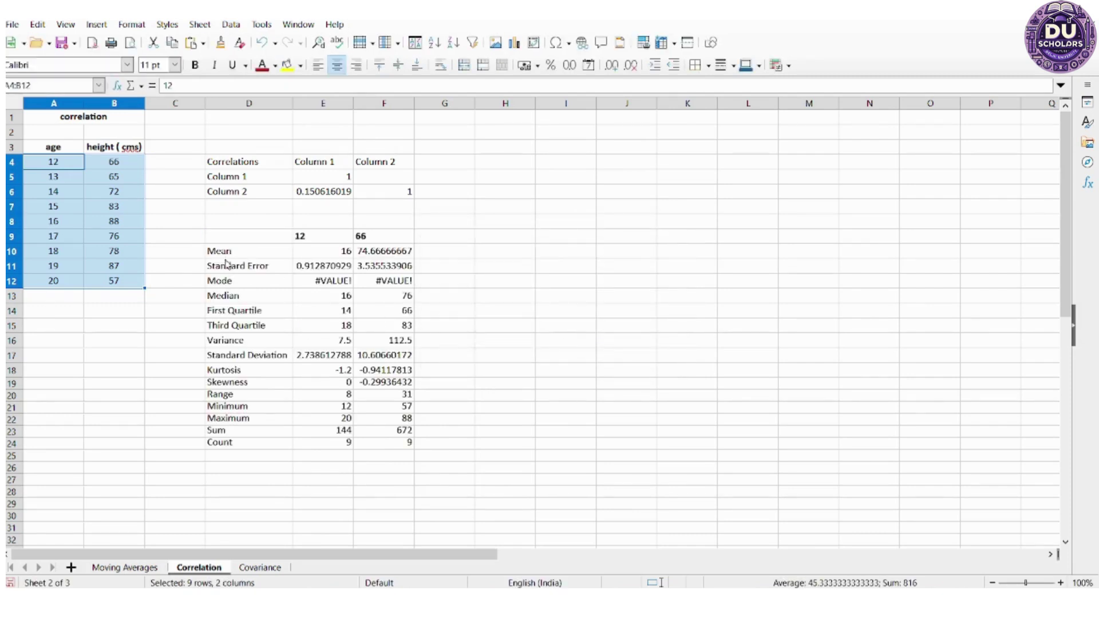
Check the statistics formulas in column E, then move to the Covariance sheet.
{"action": "left_click", "coordinate": [335, 253]}
{"action": "key", "text": "Down"}
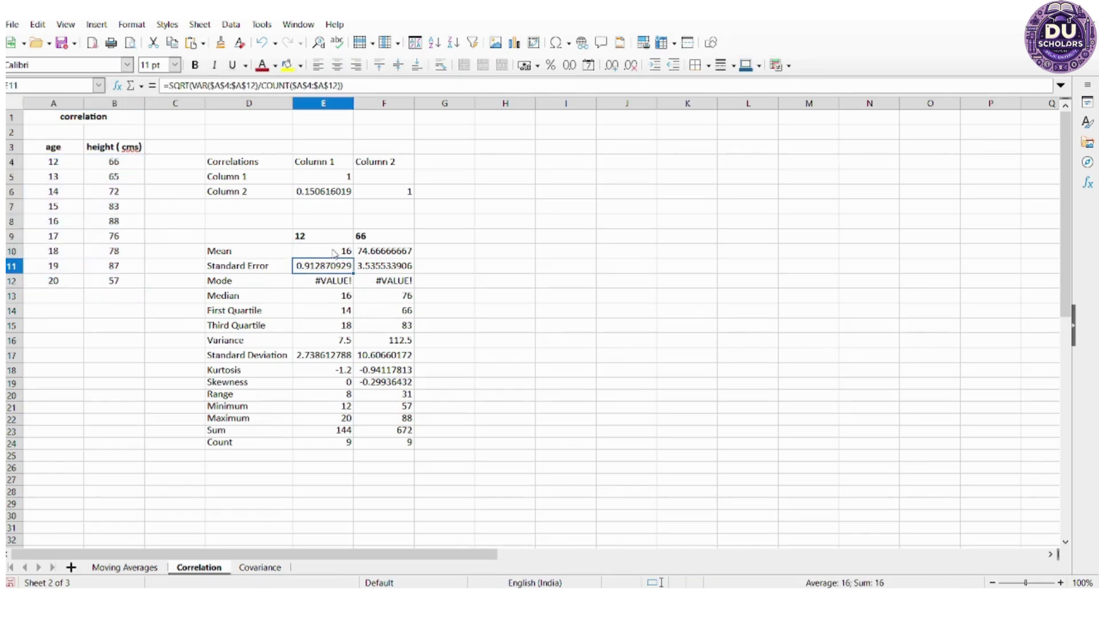
{"action": "key", "text": "Down"}
{"action": "key", "text": "Down"}
{"action": "key", "text": "Down"}
{"action": "key", "text": "Down"}
{"action": "key", "text": "Down"}
{"action": "key", "text": "Down"}
{"action": "key", "text": "Down"}
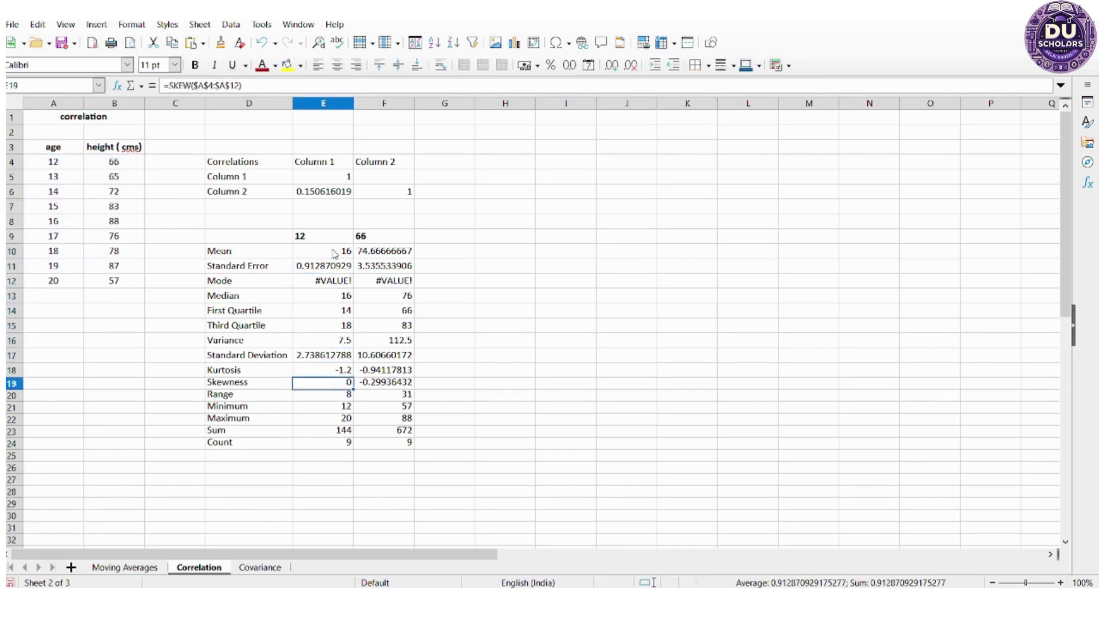
{"action": "key", "text": "Down"}
{"action": "key", "text": "Down"}
{"action": "key", "text": "Down"}
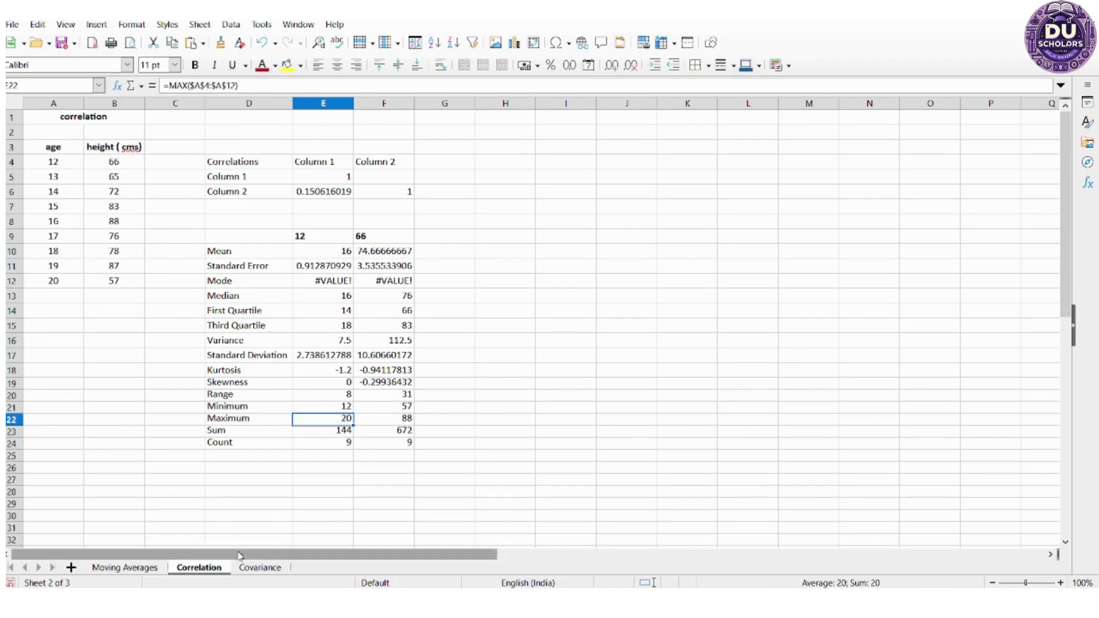
{"action": "left_click", "coordinate": [260, 567]}
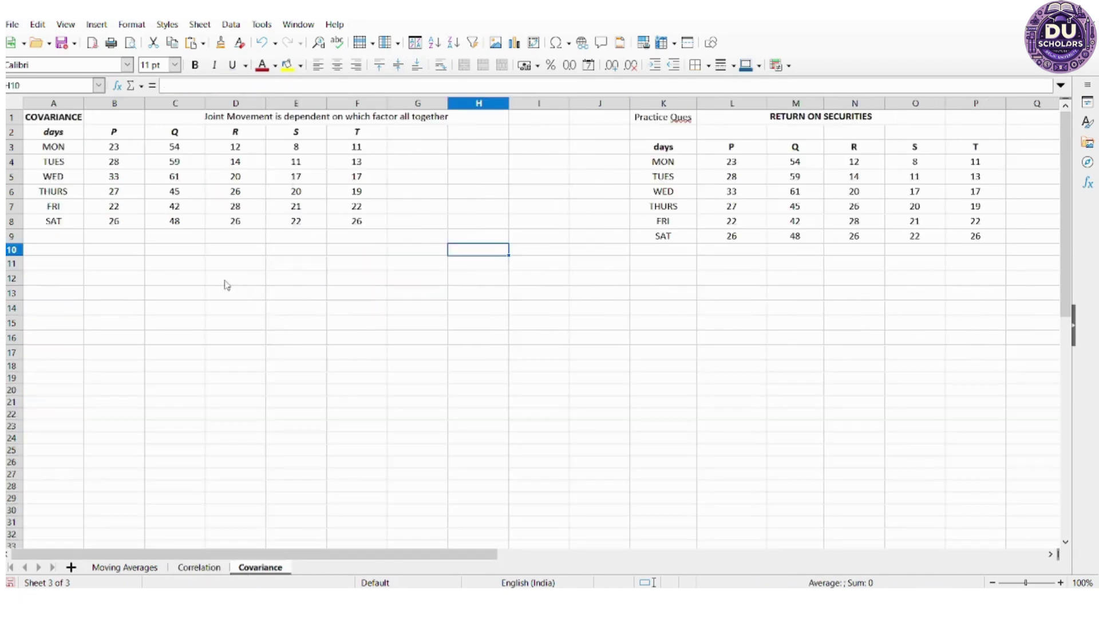
Glance back at the Correlation sheet's age and height data, then return to Covariance.
{"action": "left_click", "coordinate": [113, 151]}
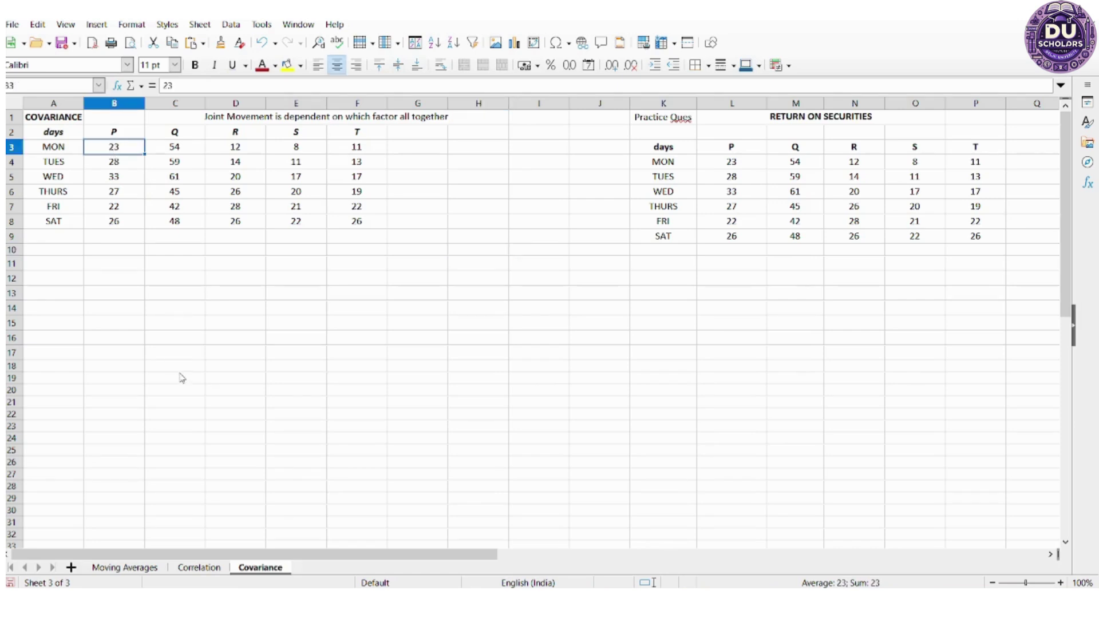
{"action": "left_click", "coordinate": [199, 570]}
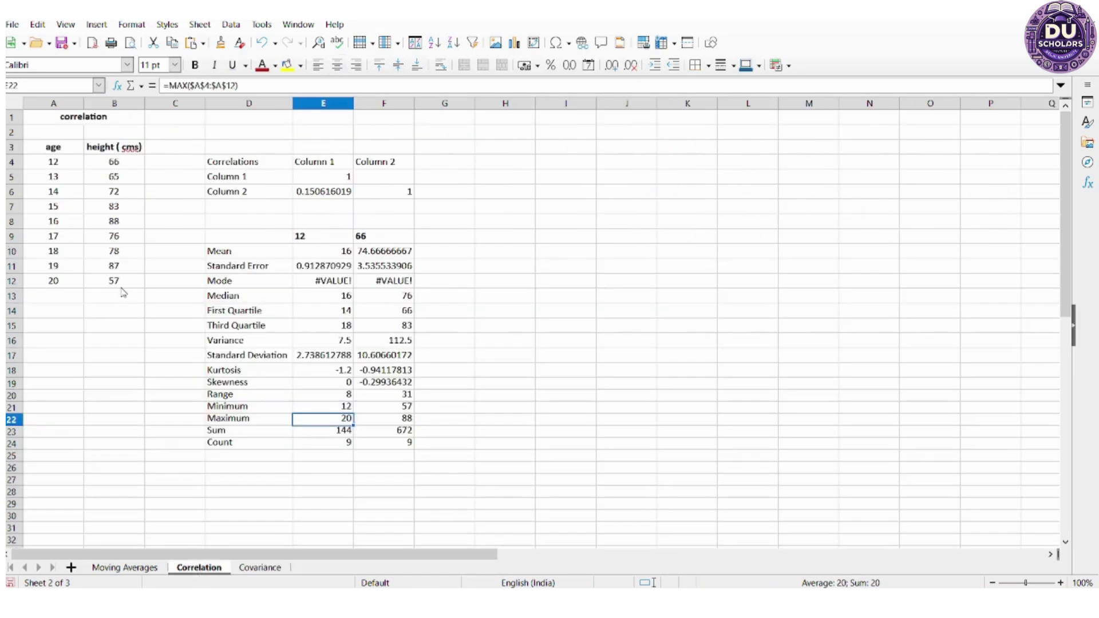
{"action": "left_click_drag", "start_coordinate": [49, 148], "coordinate": [104, 148]}
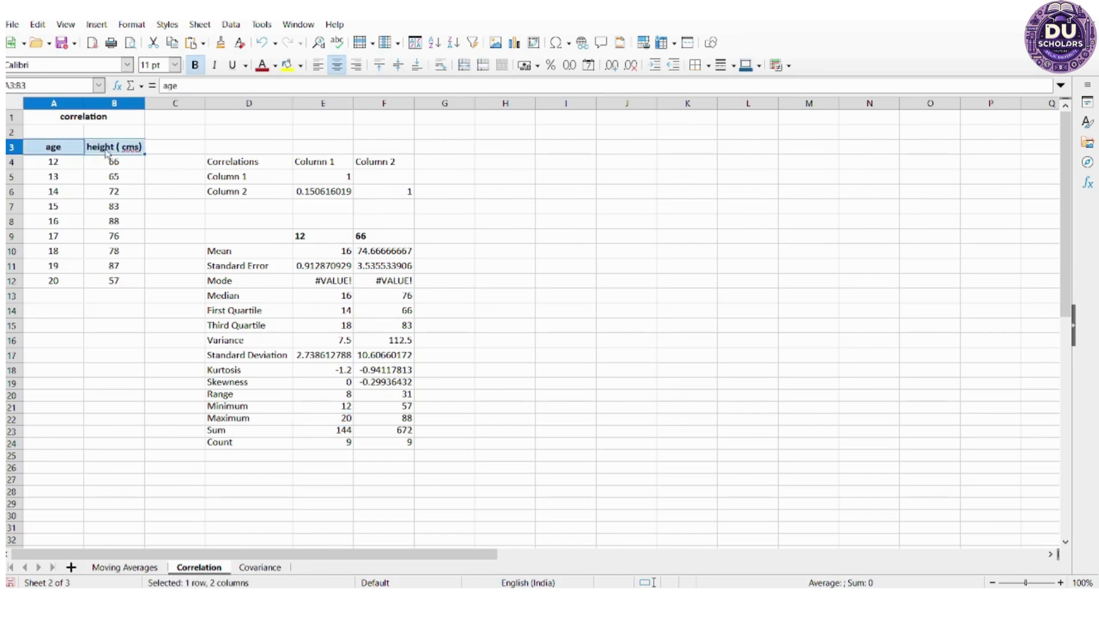
{"action": "left_click", "coordinate": [128, 231]}
{"action": "left_click", "coordinate": [261, 567]}
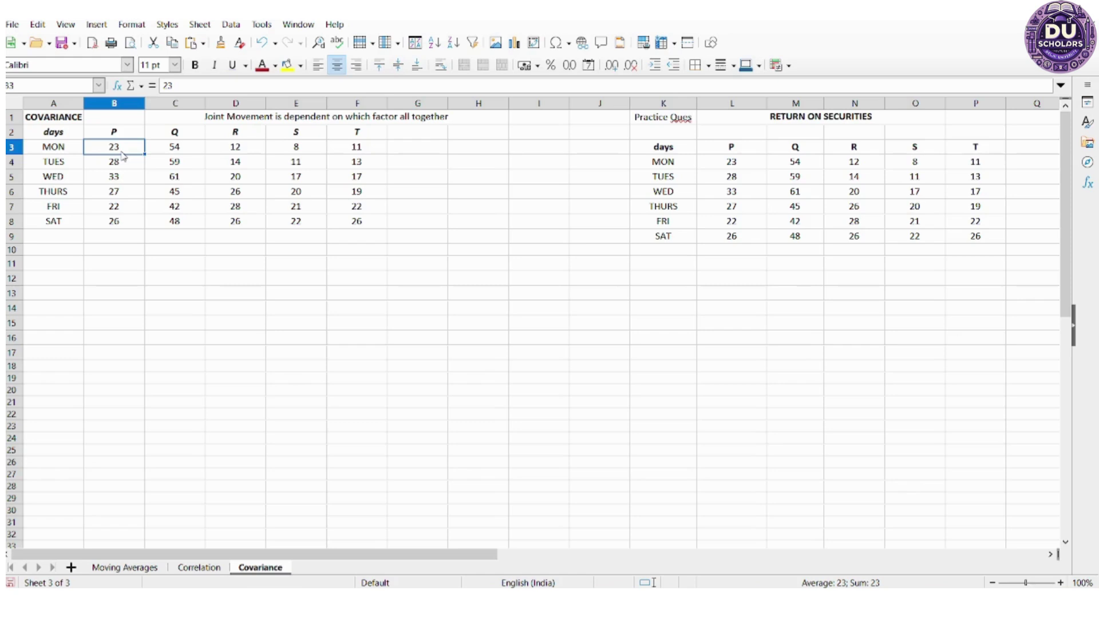
Compute the covariance matrix of the P–T values B3:F8 with output at B11.
{"action": "left_click_drag", "start_coordinate": [122, 155], "coordinate": [361, 222]}
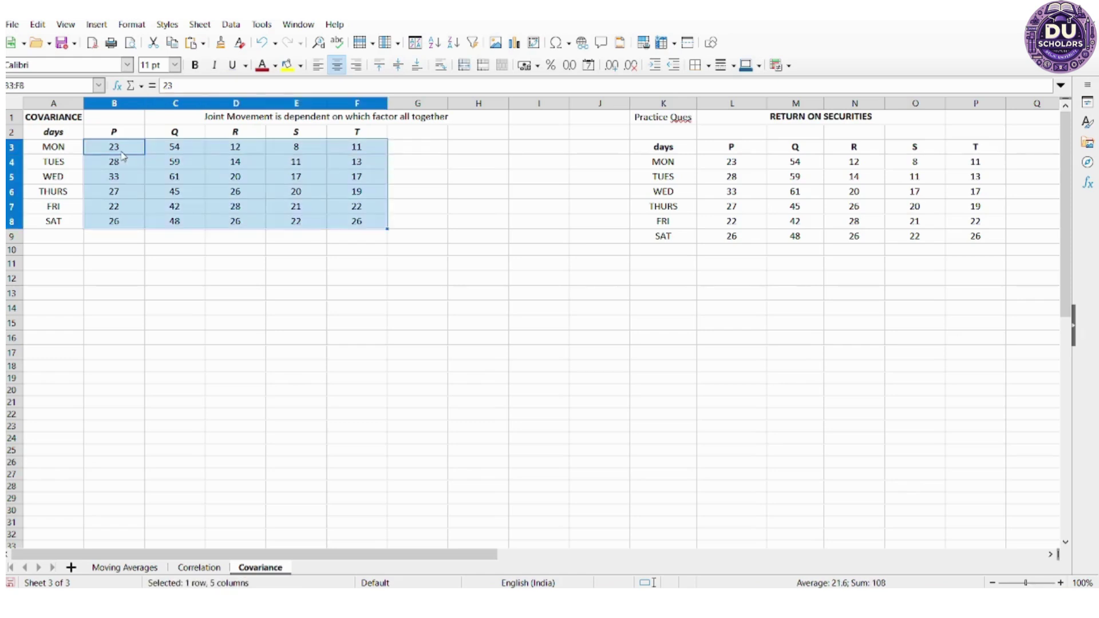
{"action": "left_click", "coordinate": [231, 24]}
{"action": "mouse_move", "coordinate": [257, 328]}
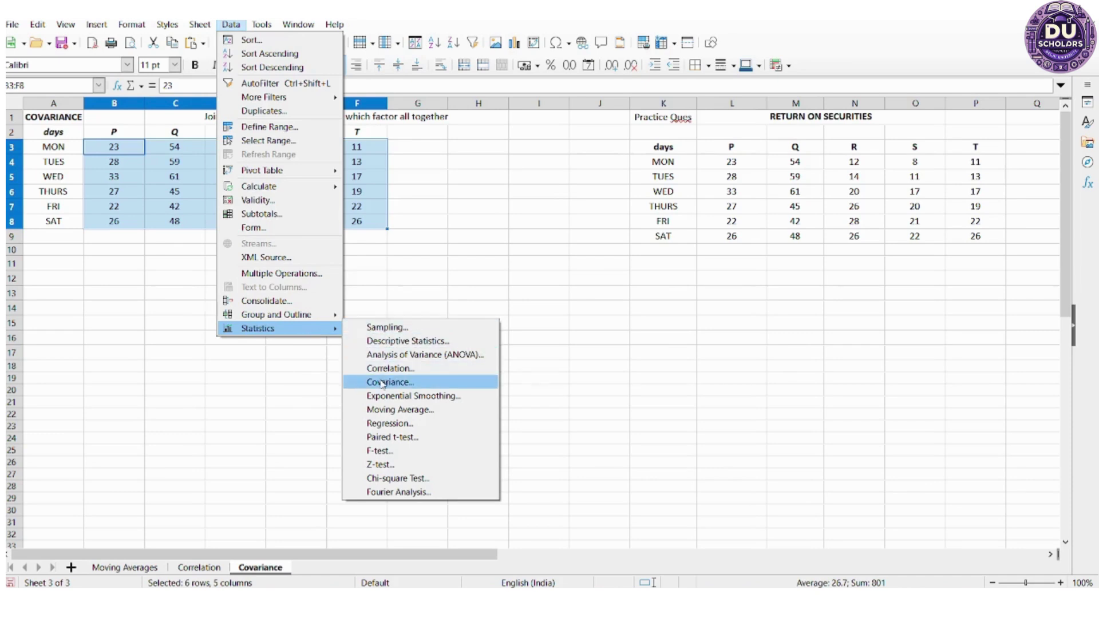
{"action": "left_click", "coordinate": [383, 383]}
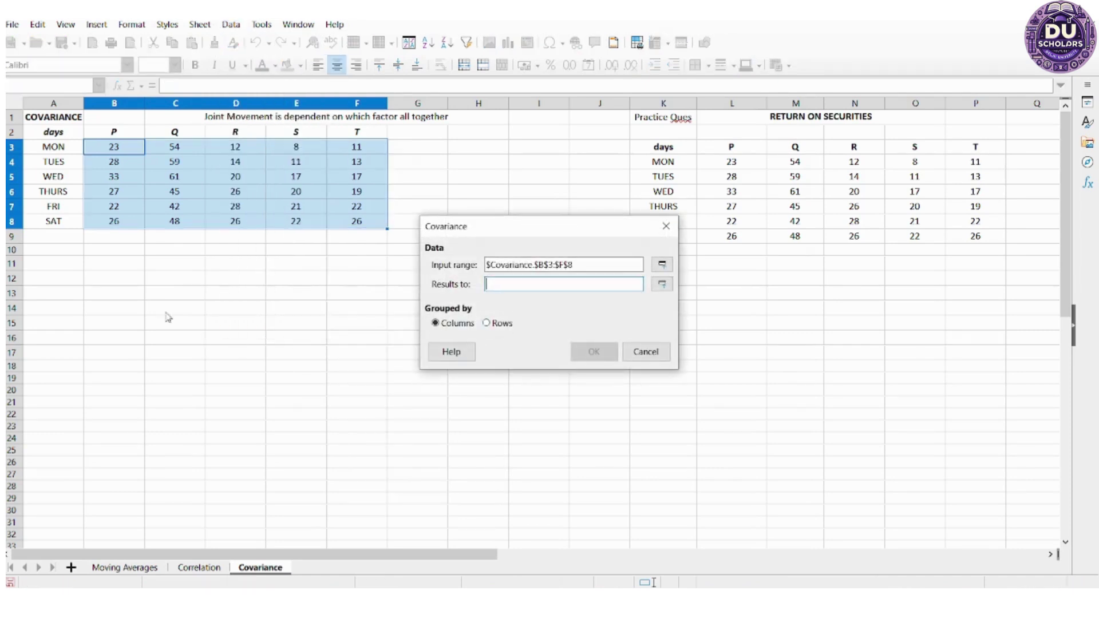
{"action": "left_click", "coordinate": [109, 263]}
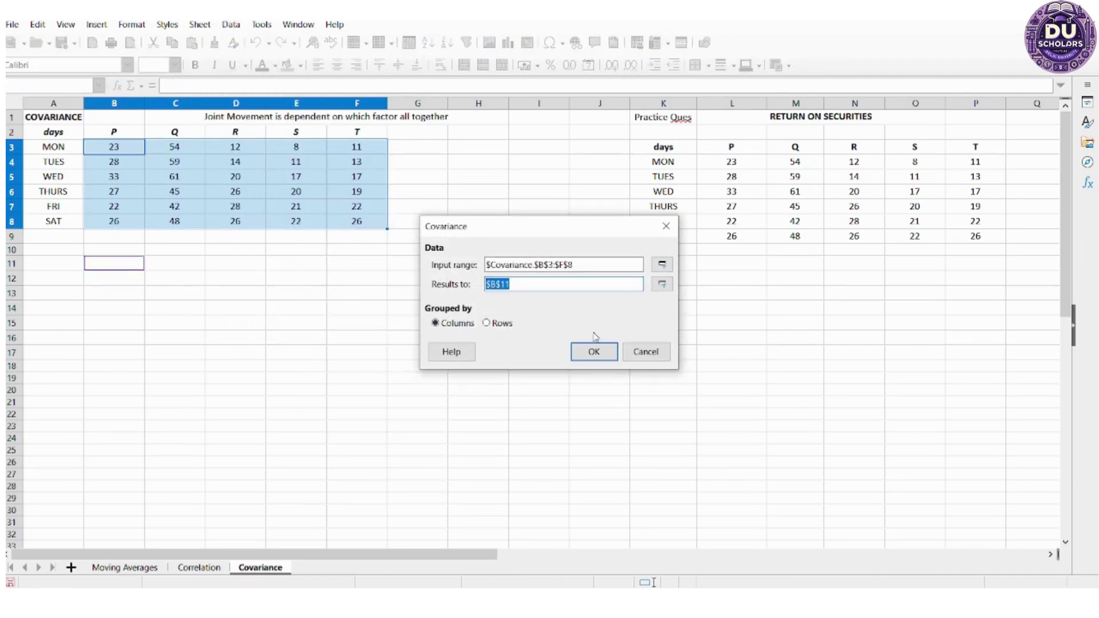
{"action": "left_click", "coordinate": [595, 352]}
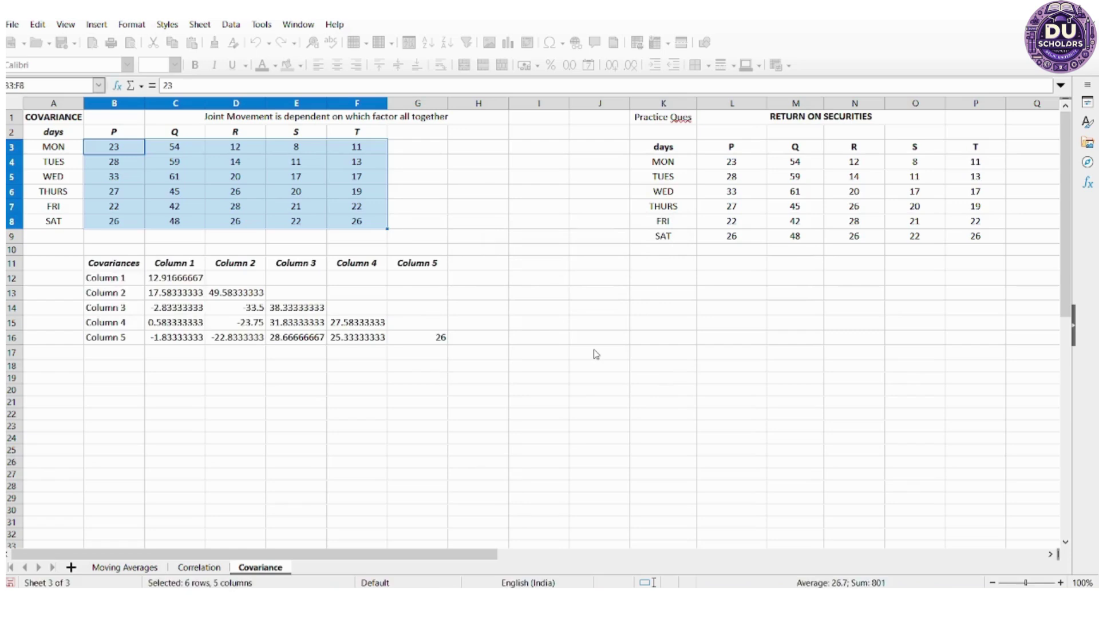
Select the practice Return on Securities P–T values, L4:P9.
{"action": "left_click", "coordinate": [689, 238]}
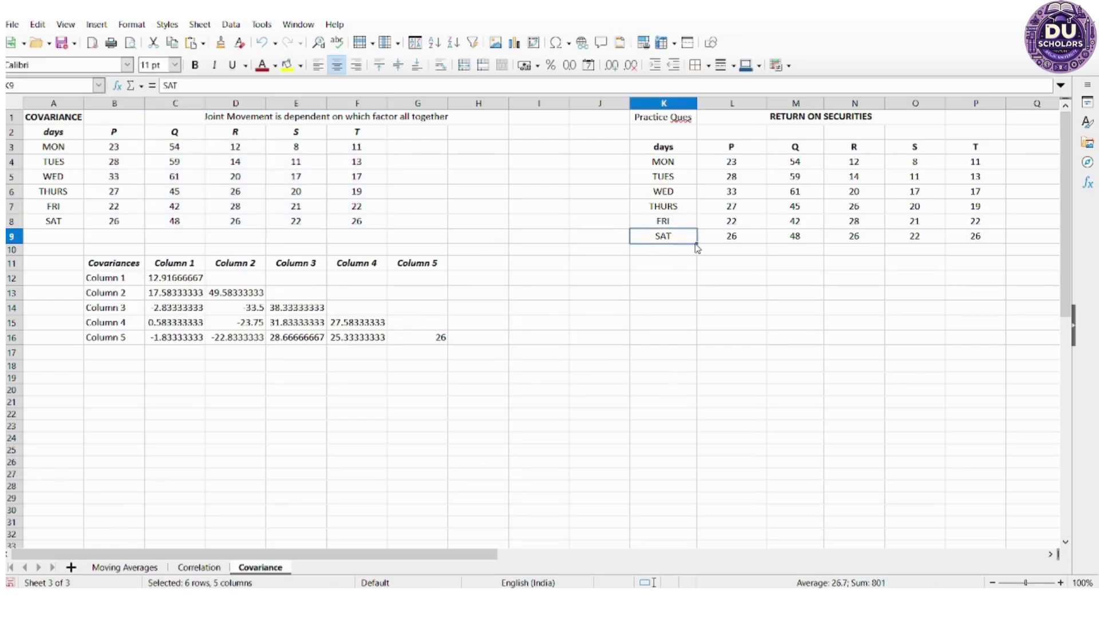
{"action": "left_click", "coordinate": [748, 167]}
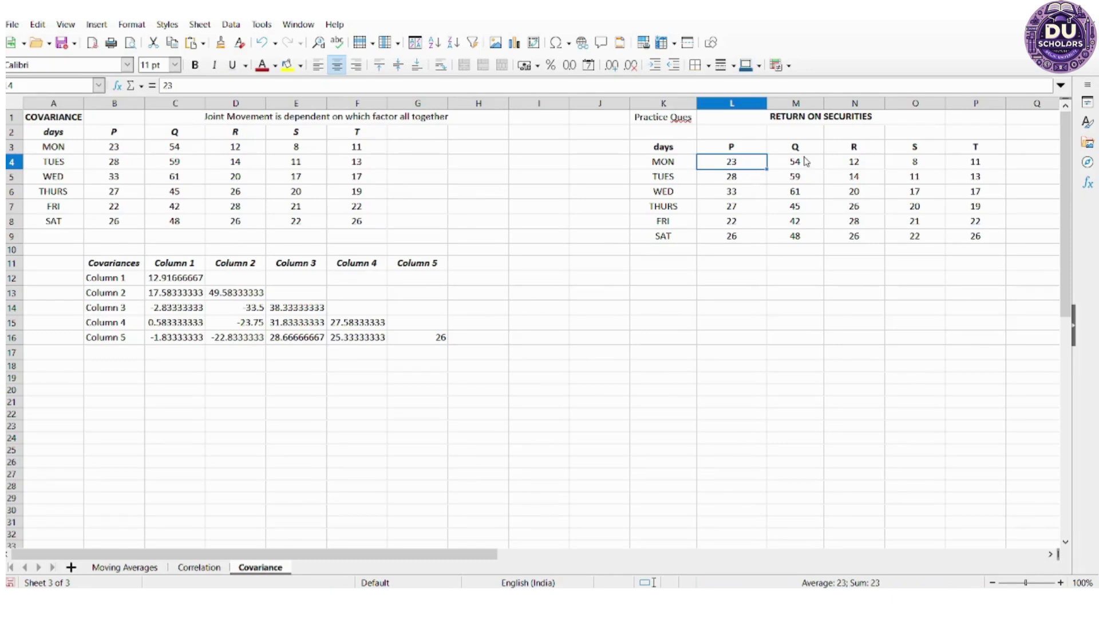
{"action": "key", "text": "ctrl+shift+Right"}
{"action": "key", "text": "ctrl+shift+Down"}
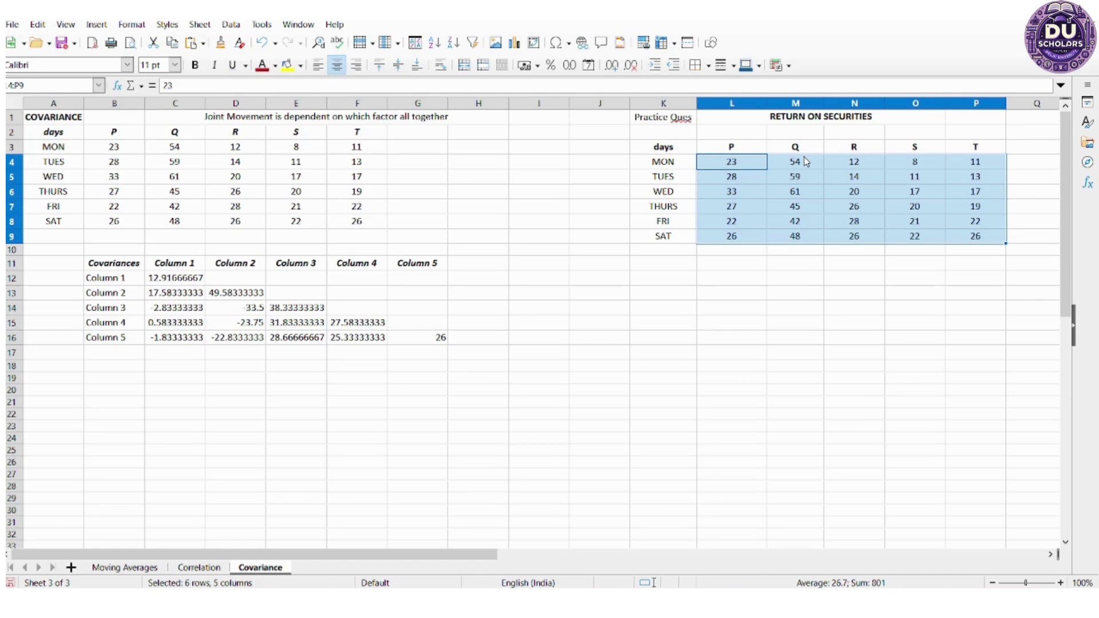
{"action": "left_click", "coordinate": [770, 249]}
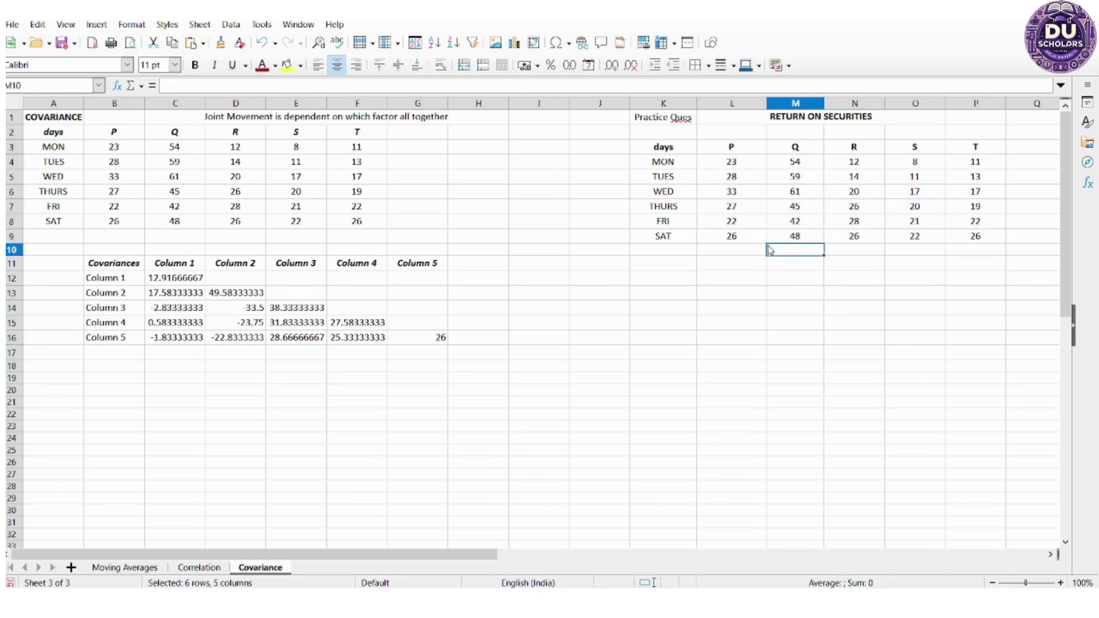
{"action": "left_click", "coordinate": [126, 568]}
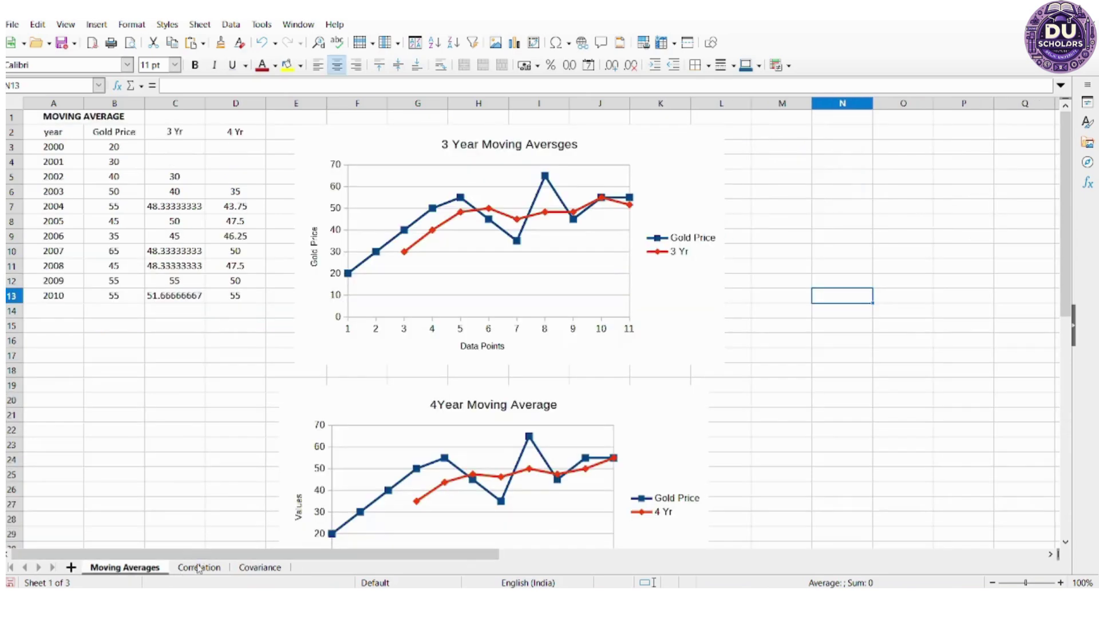
{"action": "left_click", "coordinate": [199, 568]}
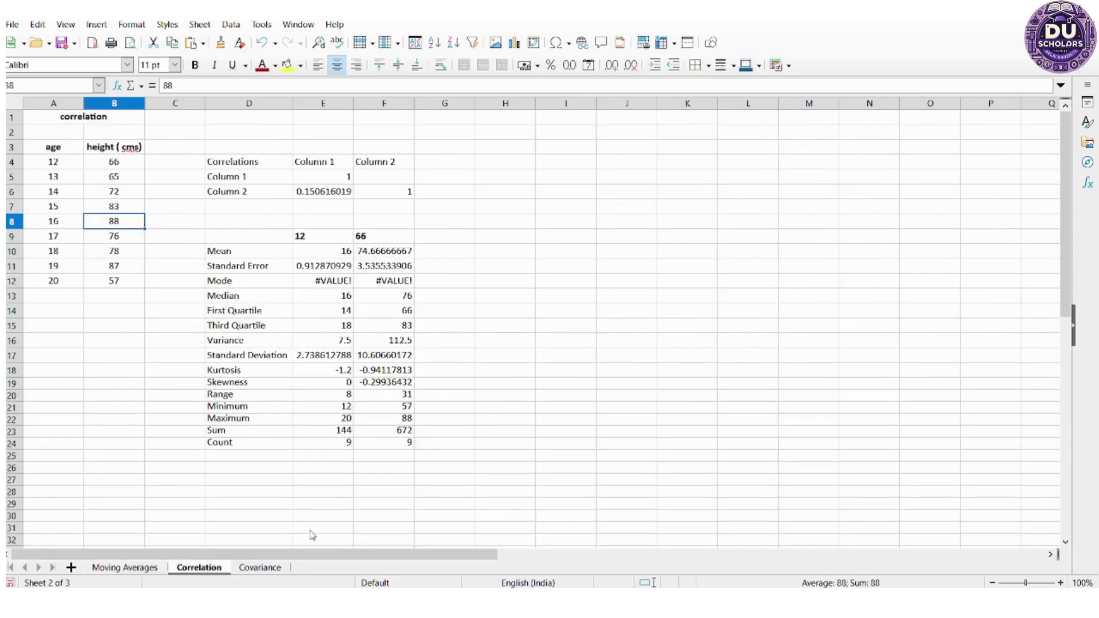
{"action": "left_click", "coordinate": [269, 568]}
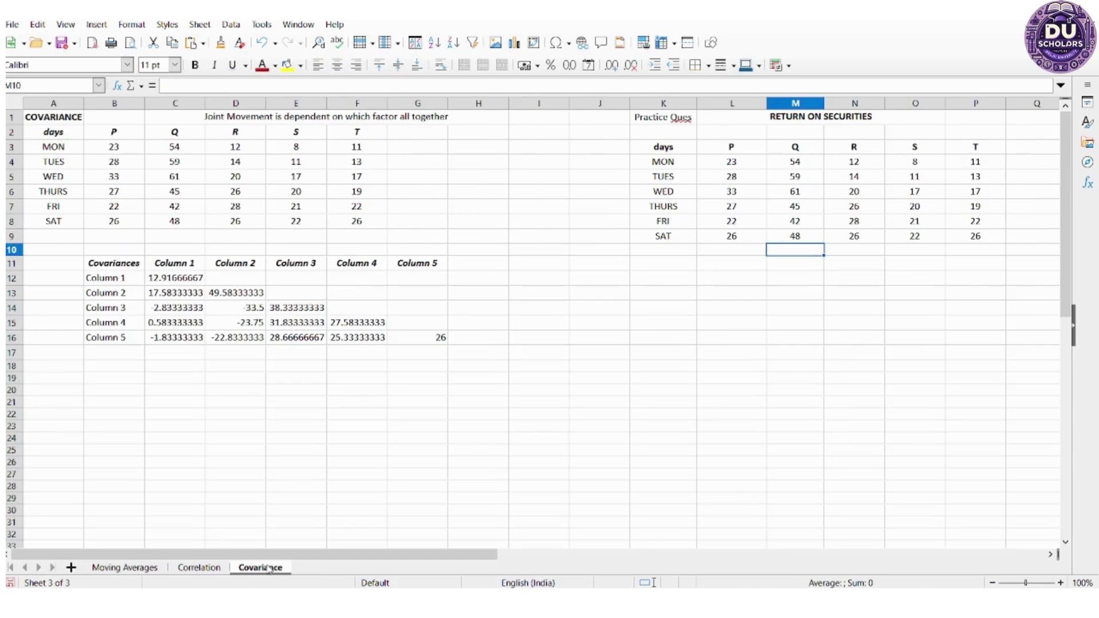